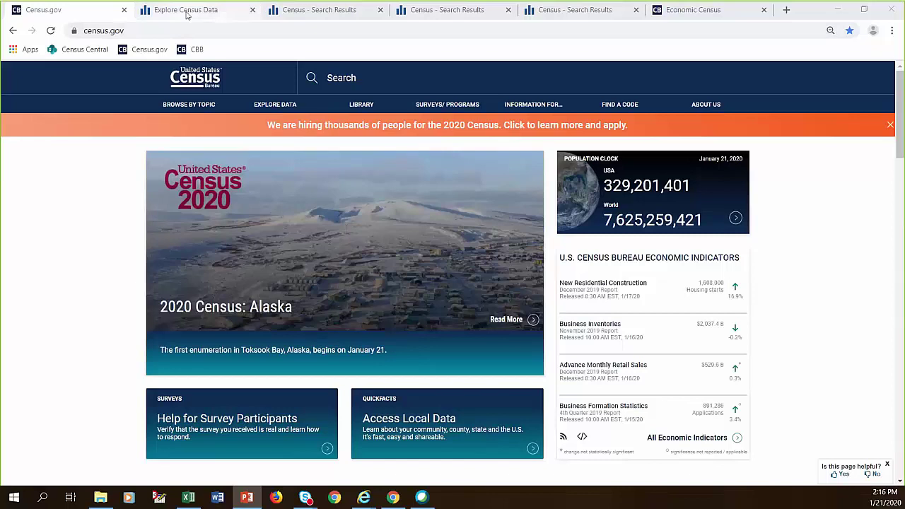
Open the Advanced Search in Explore Census Data and filter the geography to the state of Colorado
click(188, 15)
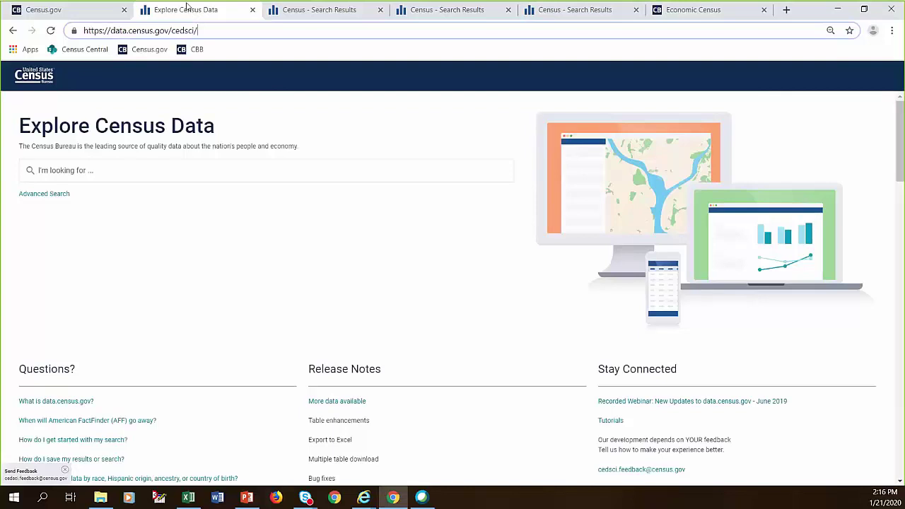
click(55, 198)
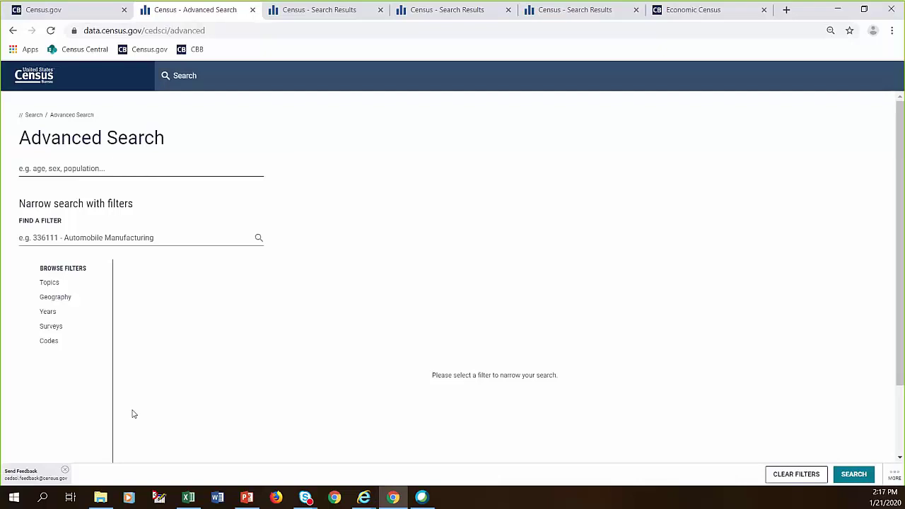
click(62, 300)
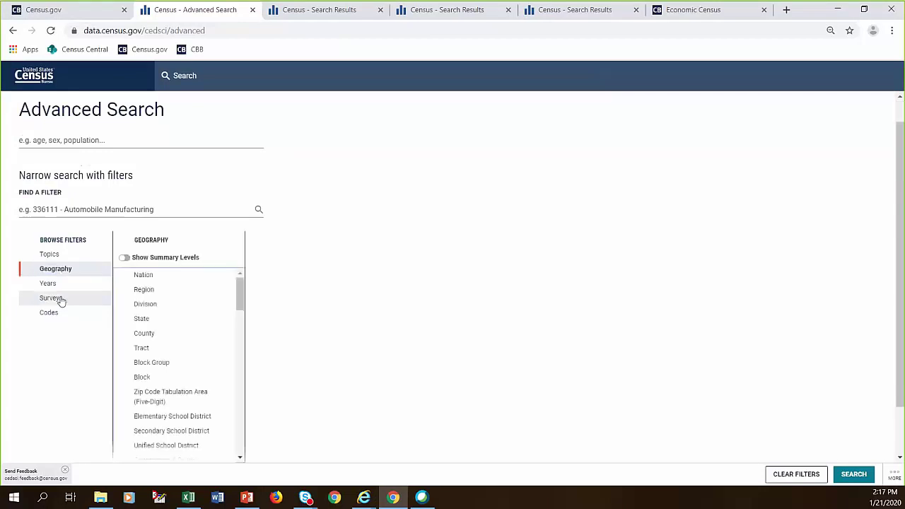
click(145, 320)
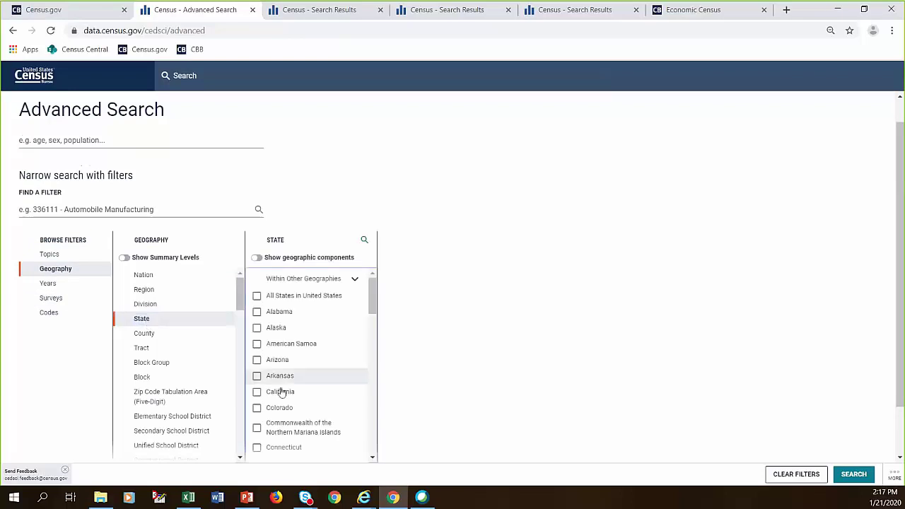
click(259, 410)
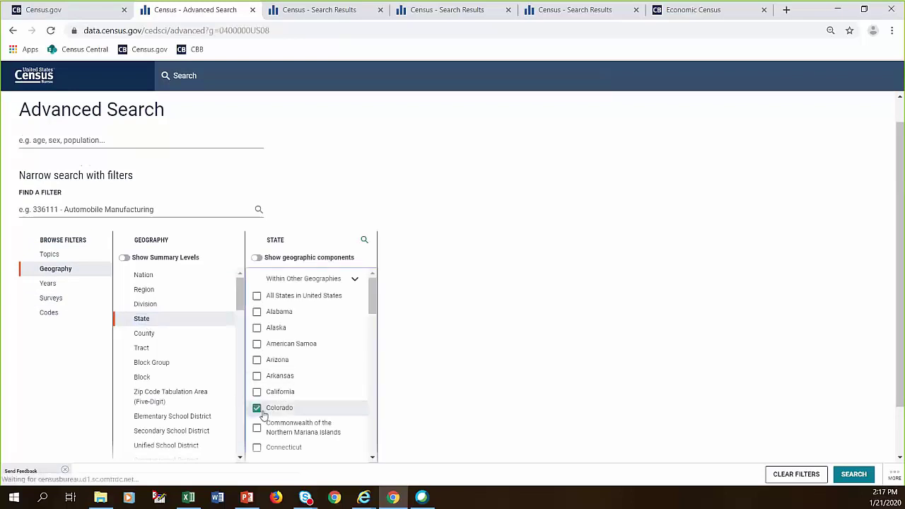
Add a county-level geography filter for all counties in Colorado
click(144, 336)
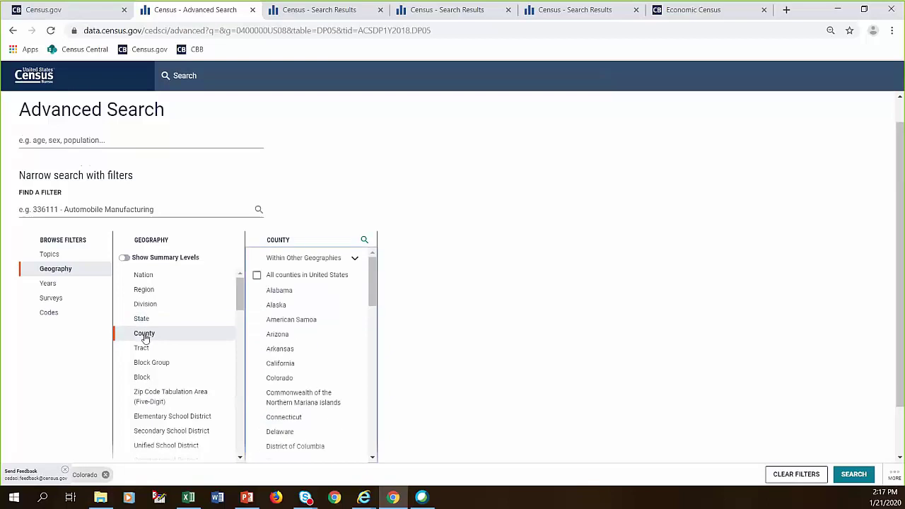
click(280, 379)
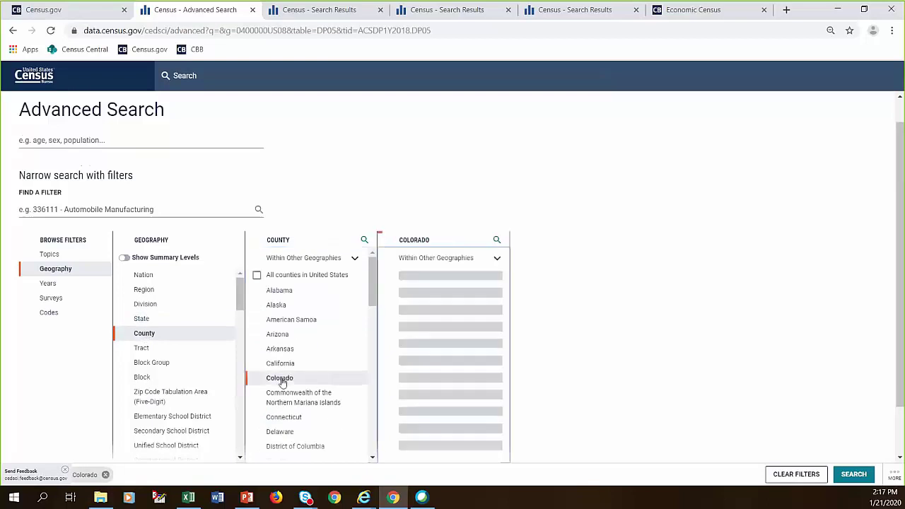
click(389, 297)
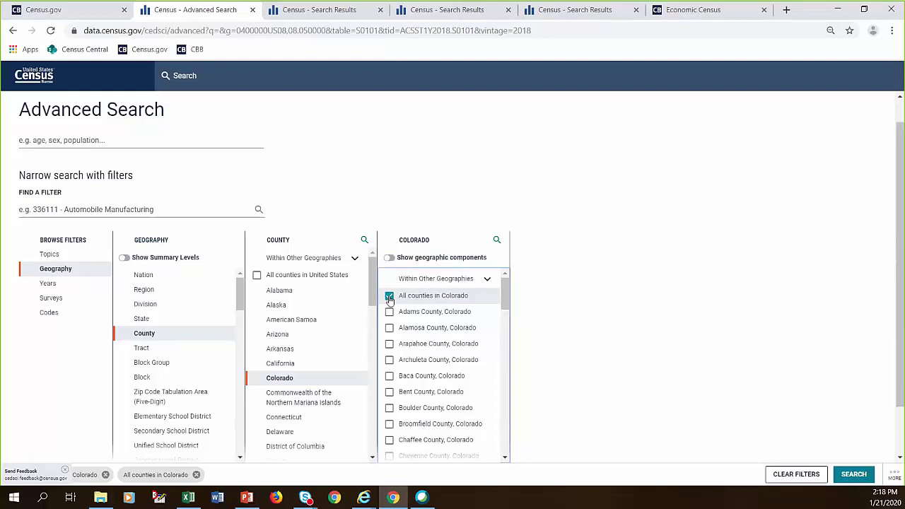
Add the NAICS industry code filter 62 - Health care and social assistance
click(49, 314)
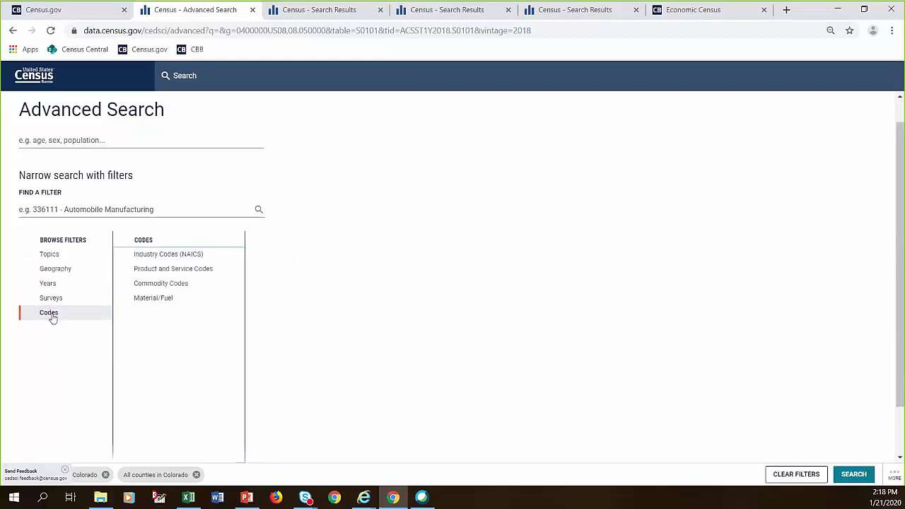
click(151, 258)
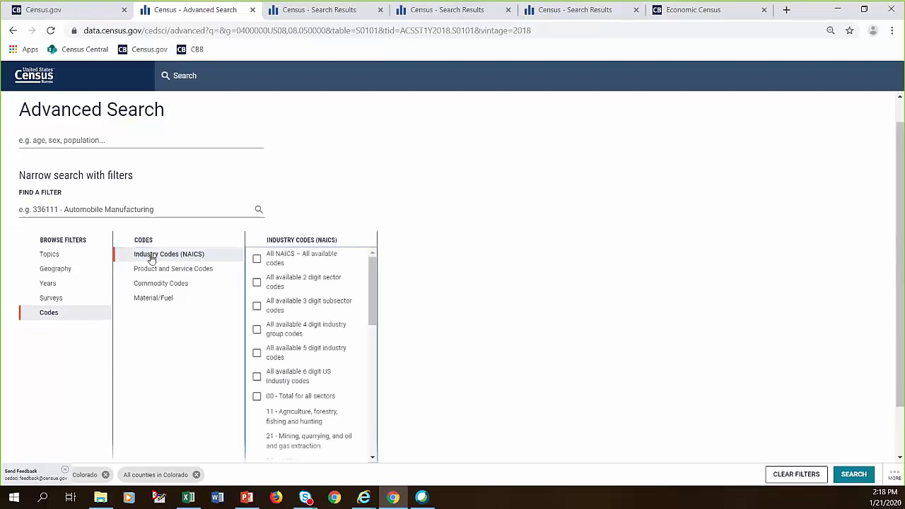
drag(375, 312, 290, 414)
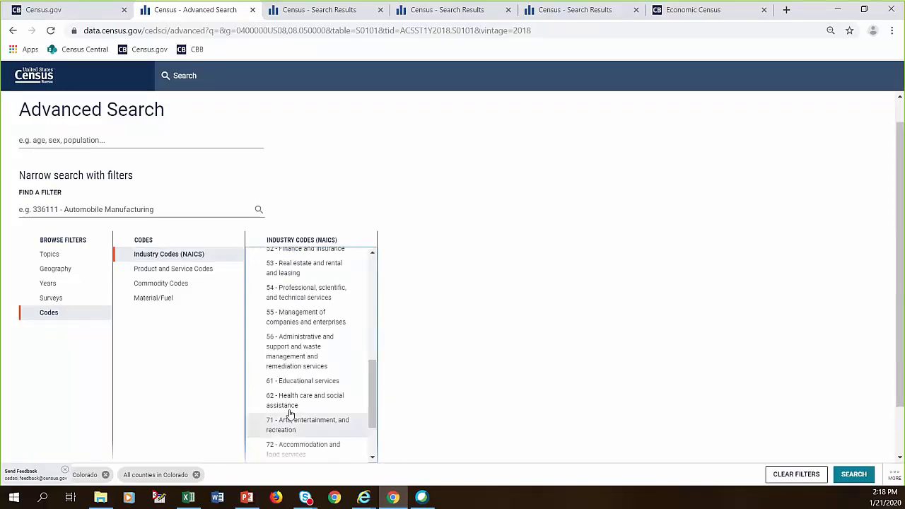
click(290, 402)
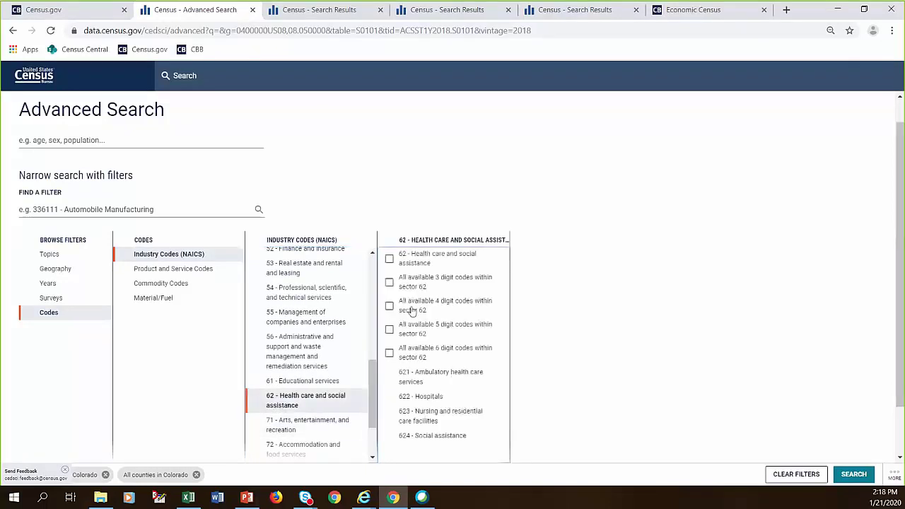
click(389, 261)
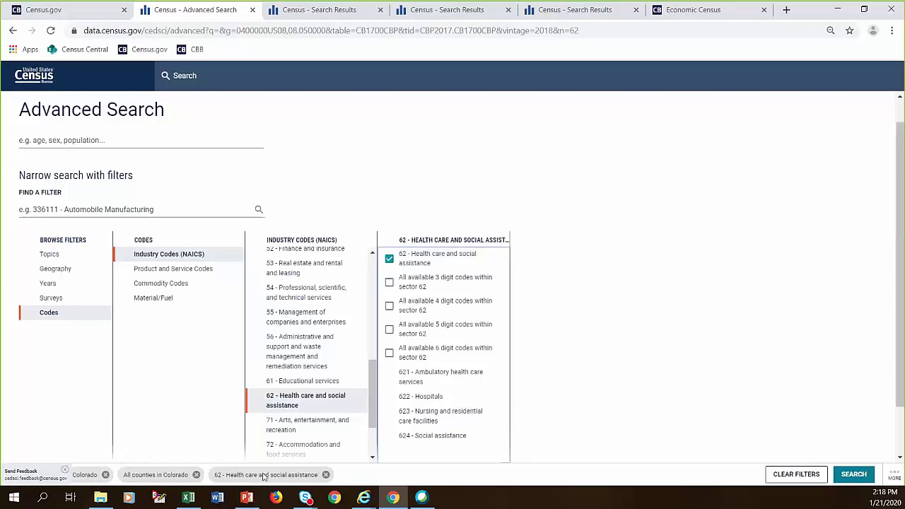
Add the ECN Economic Census of the United States Economic Census US Basic Data survey filter and check the already loaded Colorado health care results
click(59, 299)
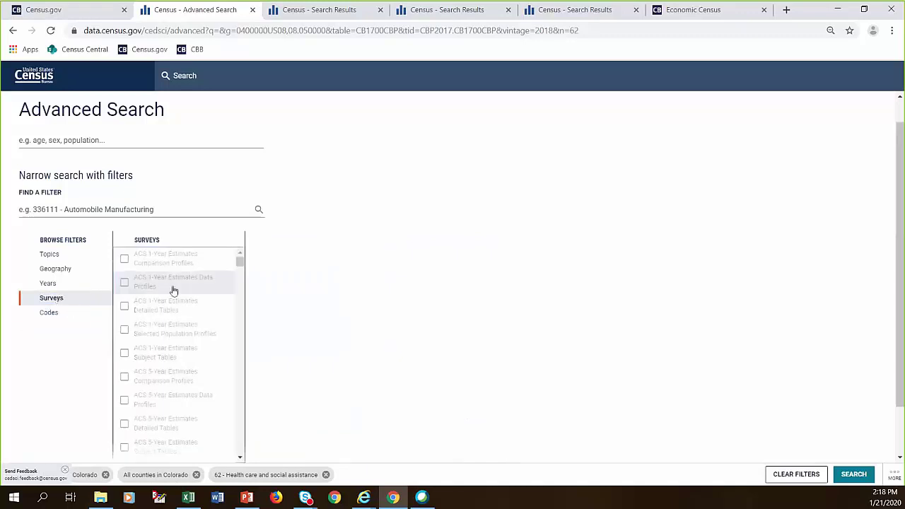
drag(241, 267, 244, 327)
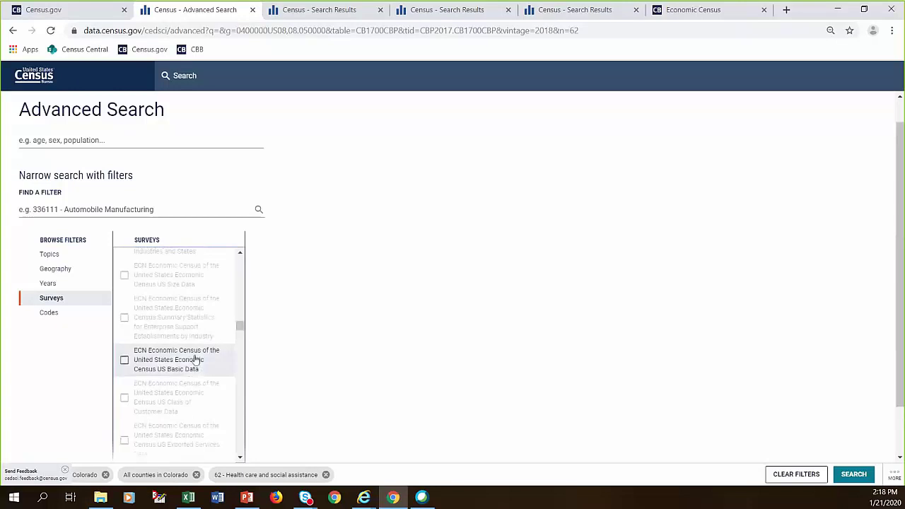
click(125, 362)
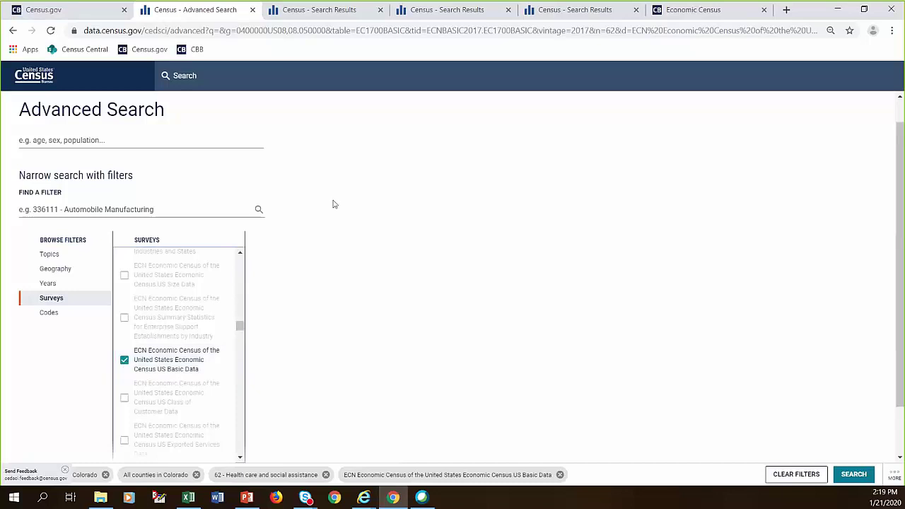
click(336, 15)
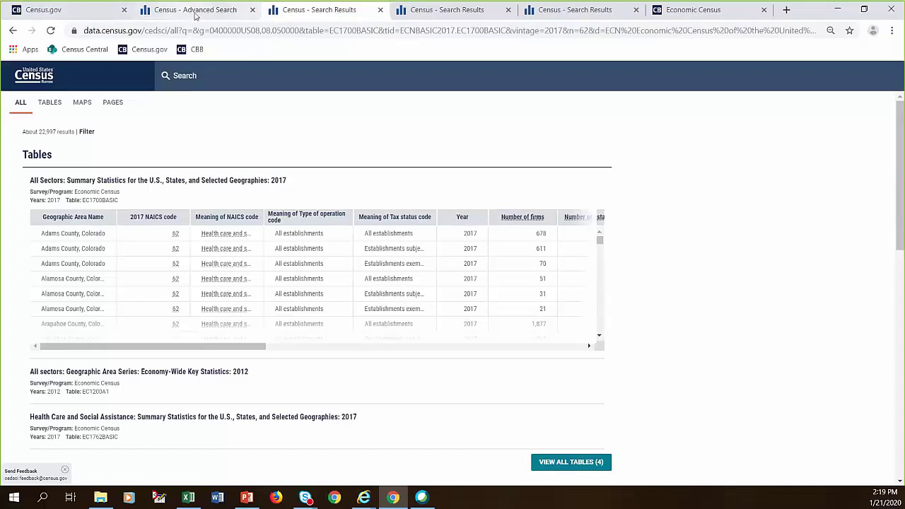
click(196, 10)
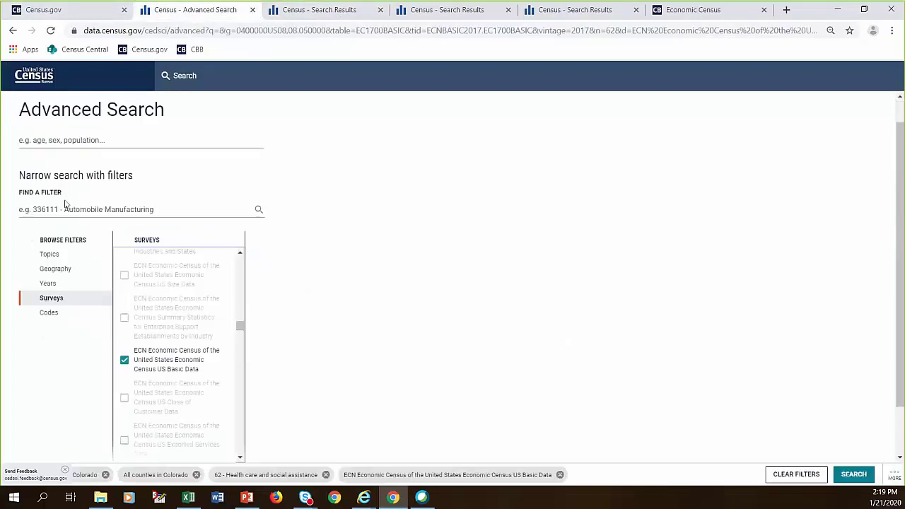
Start a fresh Advanced Search from the Explore Census Data home page and filter the geography to the state of Maryland
click(44, 84)
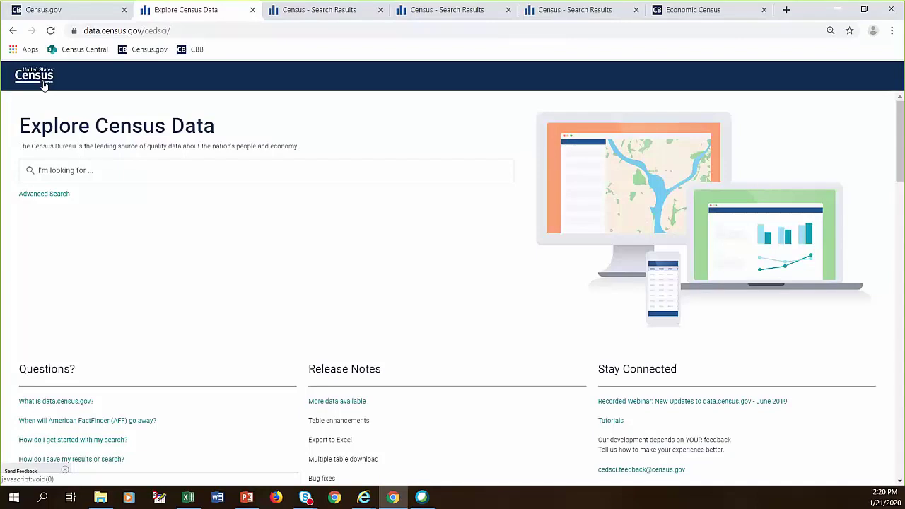
click(59, 198)
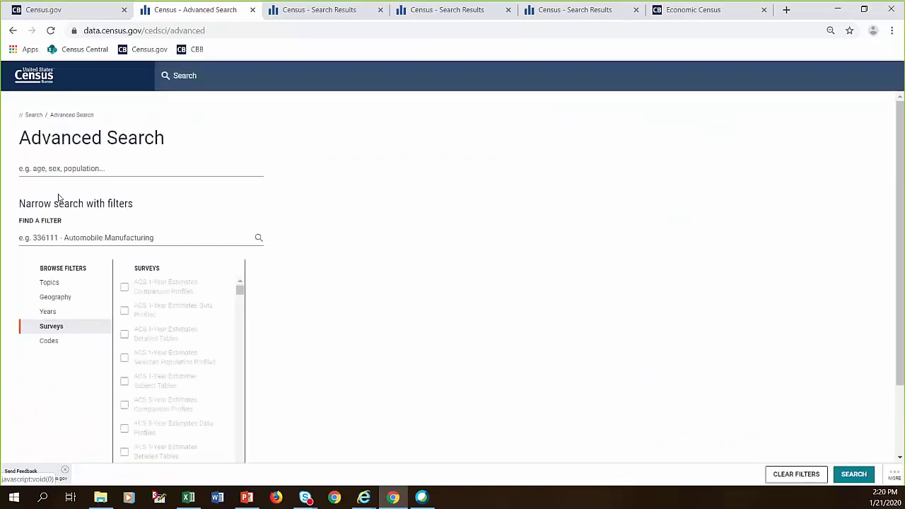
click(56, 304)
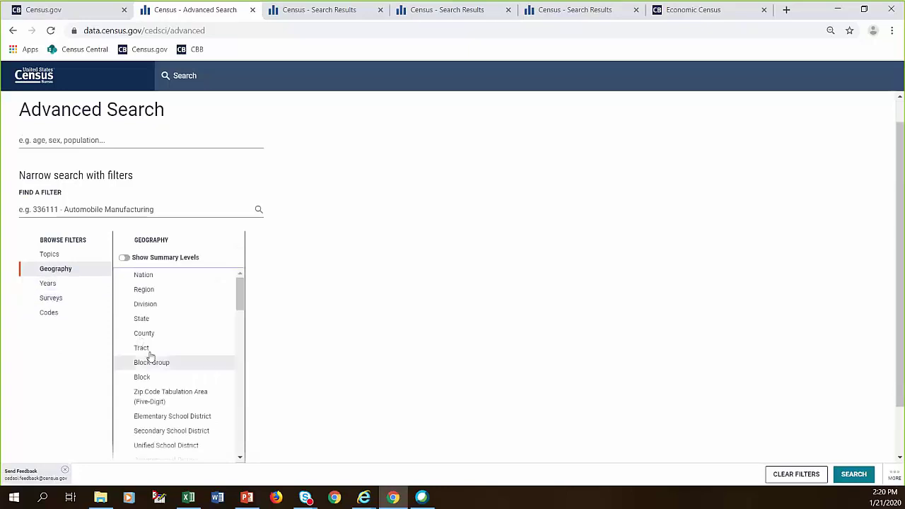
click(146, 321)
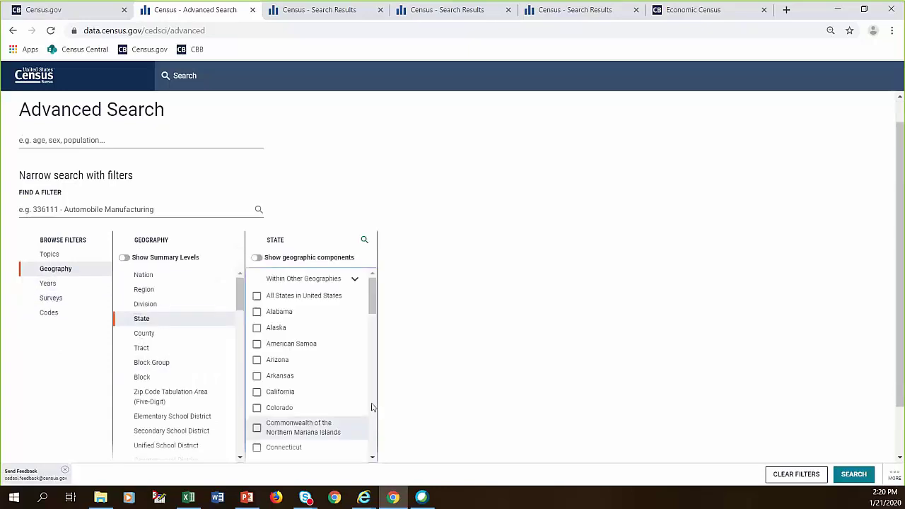
scroll(354, 396, down, 5)
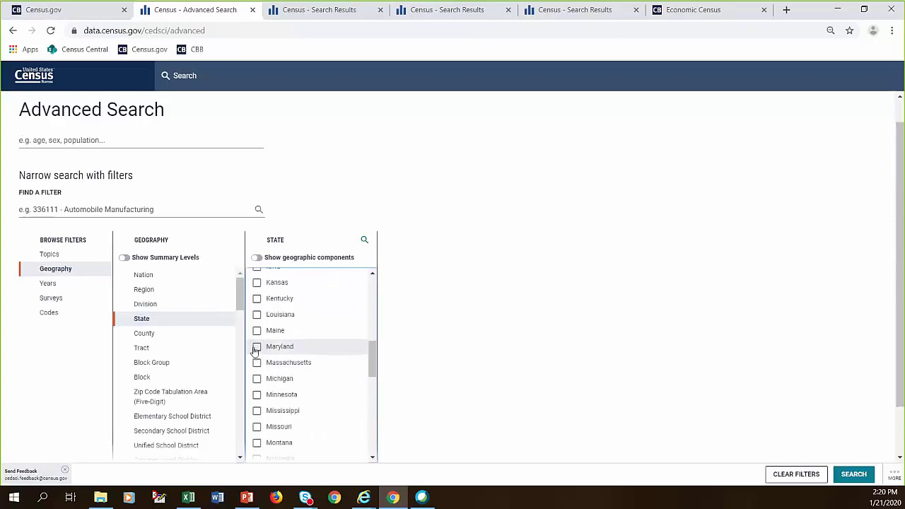
click(257, 347)
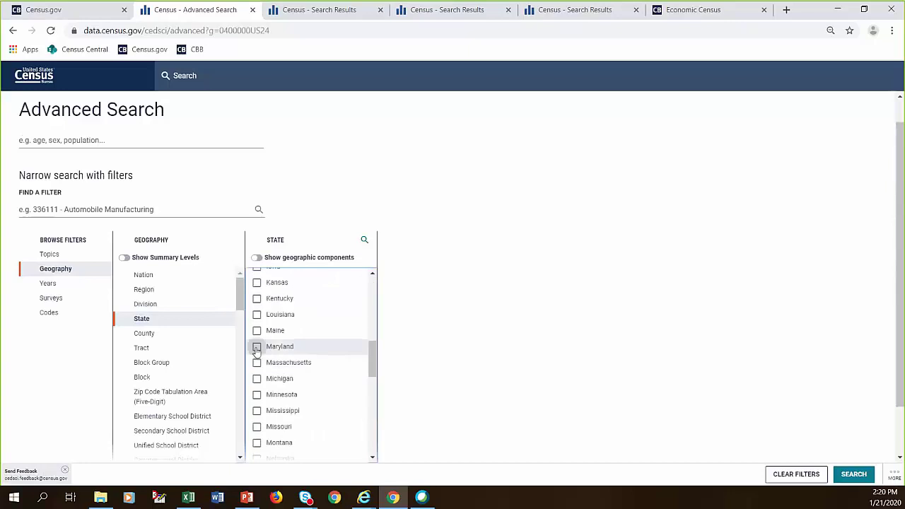
Add NAICS industry code filters for 31-33 - Manufacturing and all available 3 digit codes within sector 31
click(50, 313)
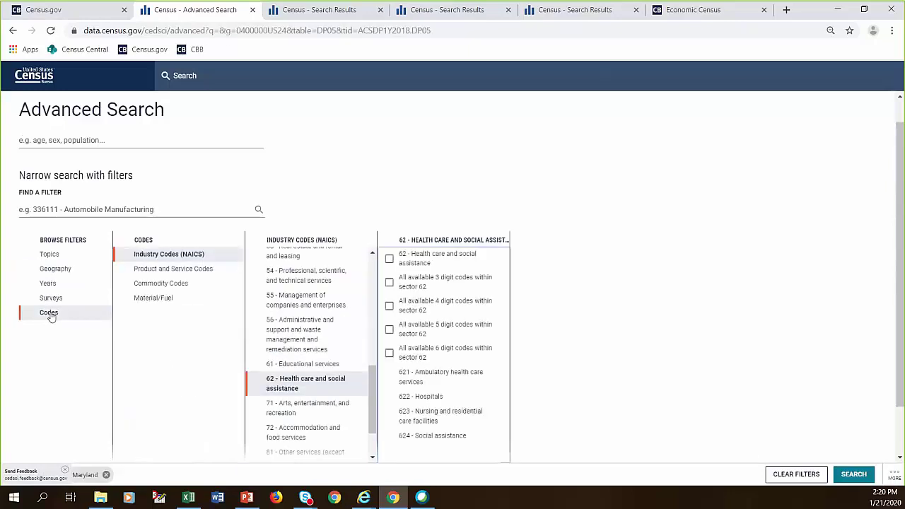
drag(375, 395, 371, 333)
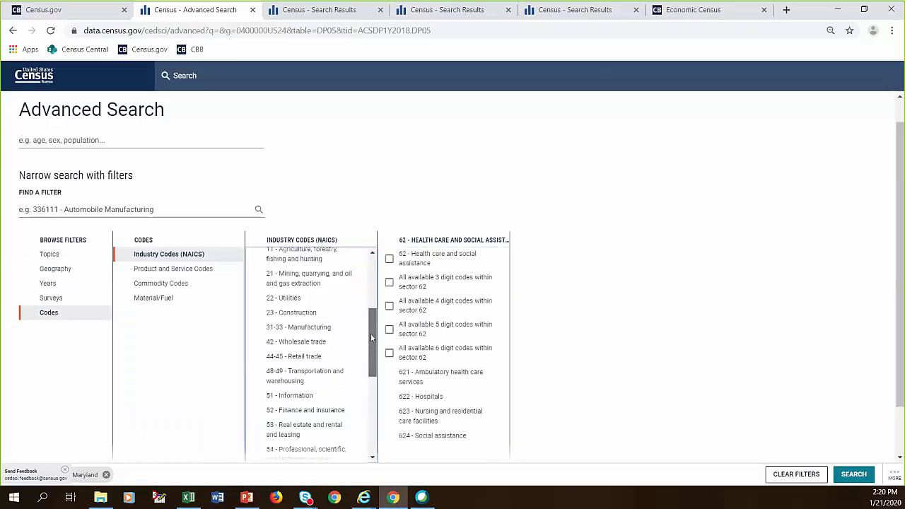
click(310, 329)
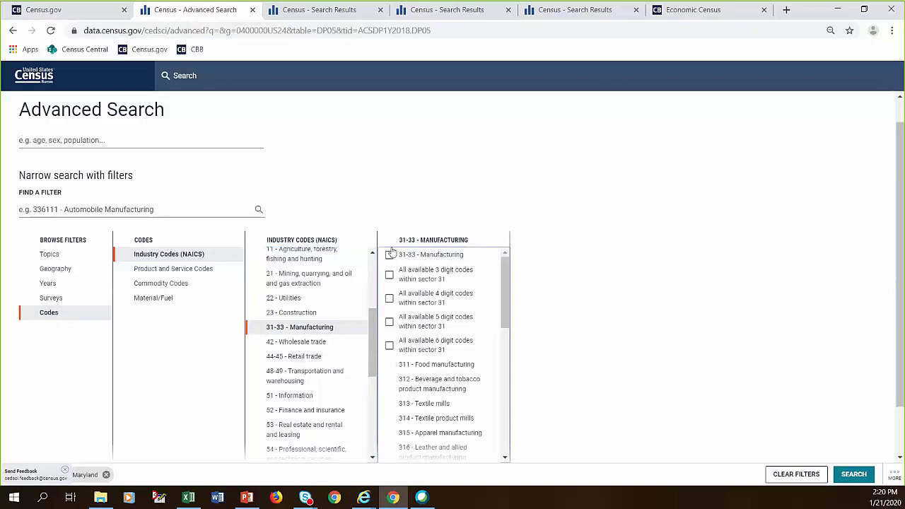
click(389, 256)
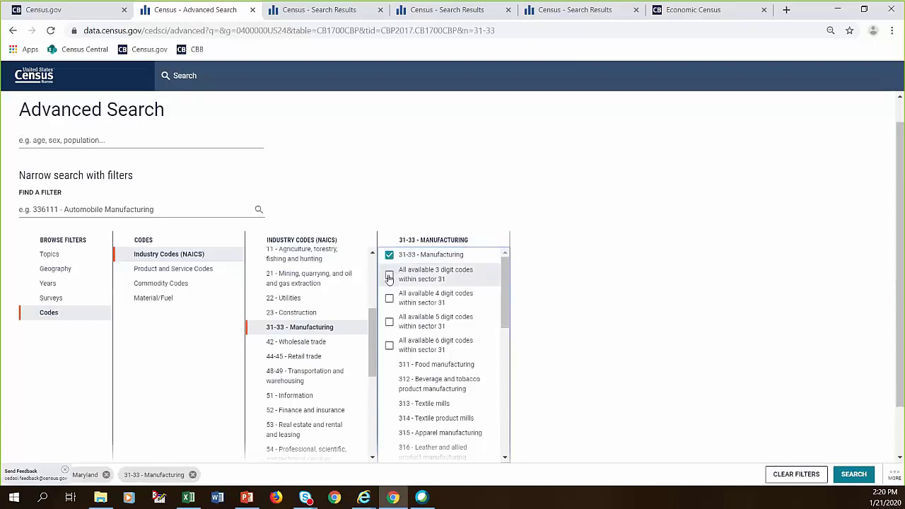
click(389, 276)
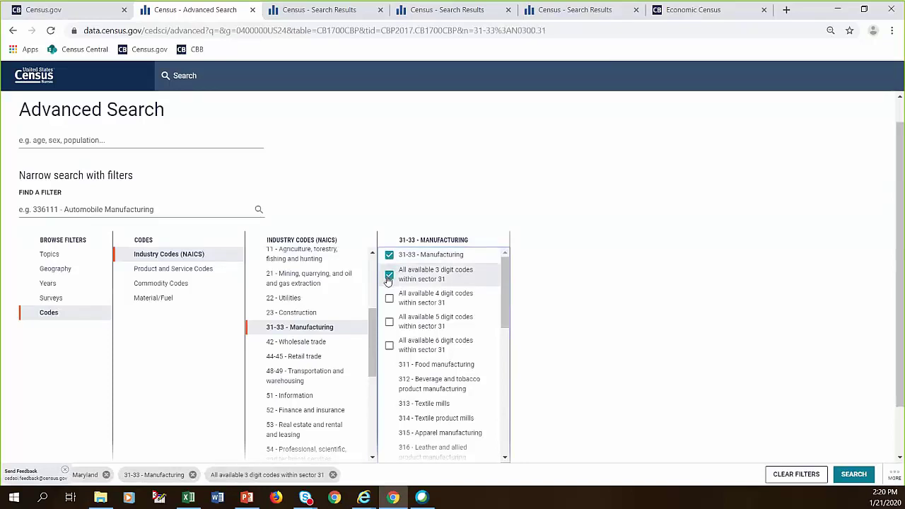
Restrict the Maryland manufacturing search to the ECN Economic Census of the United States Economic Census US Basic Data survey
click(53, 300)
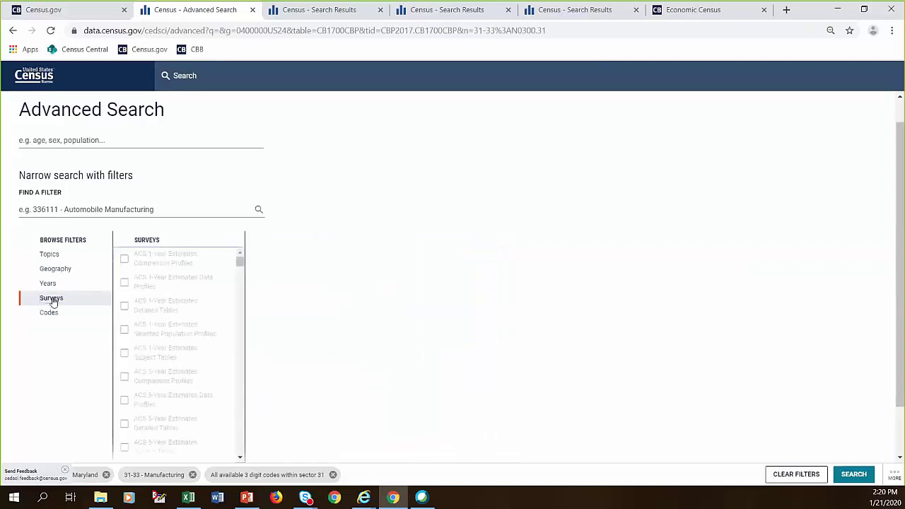
scroll(244, 432, down, 5)
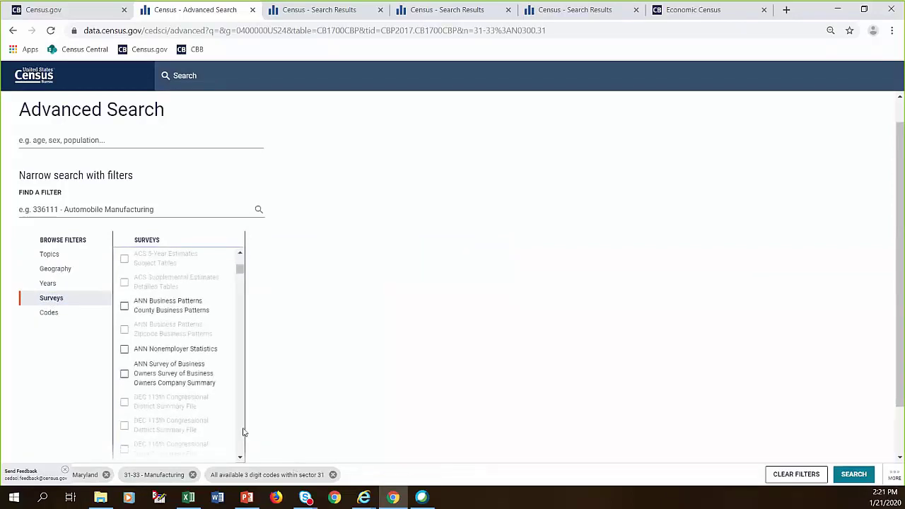
scroll(243, 433, down, 3)
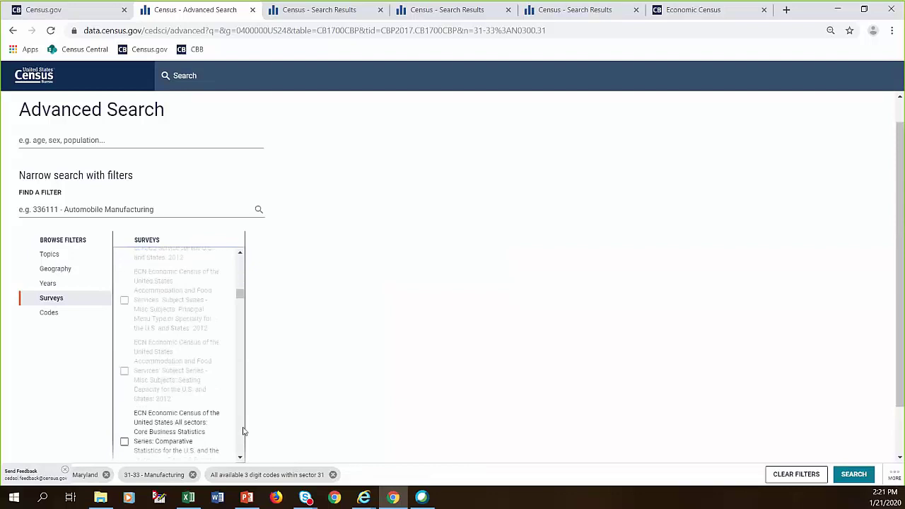
scroll(243, 432, down, 3)
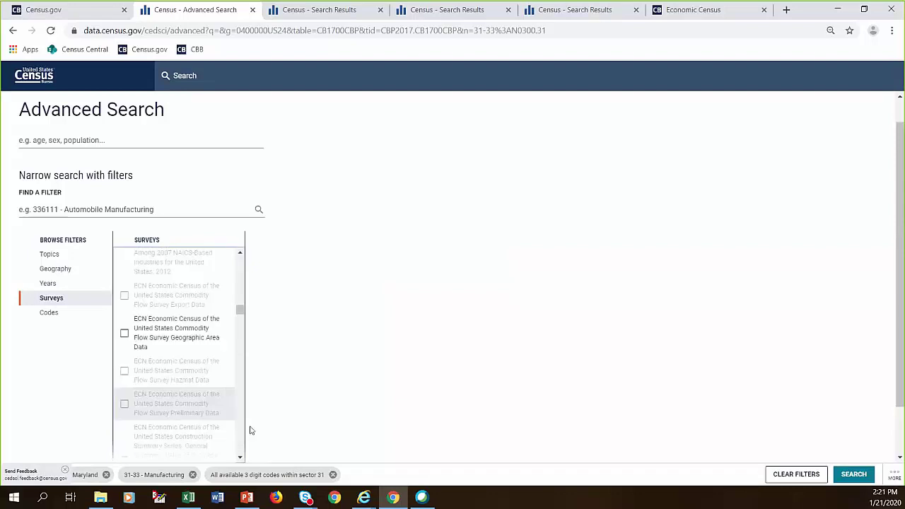
scroll(242, 431, down, 3)
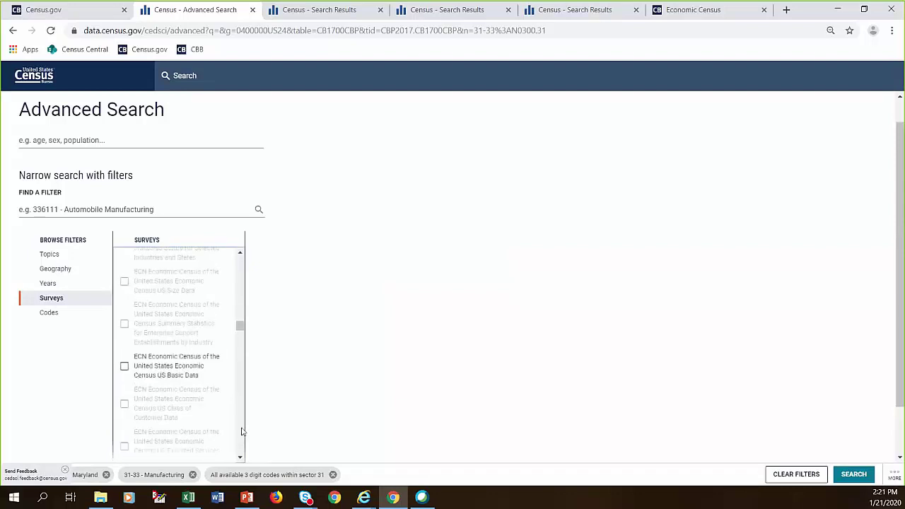
click(125, 370)
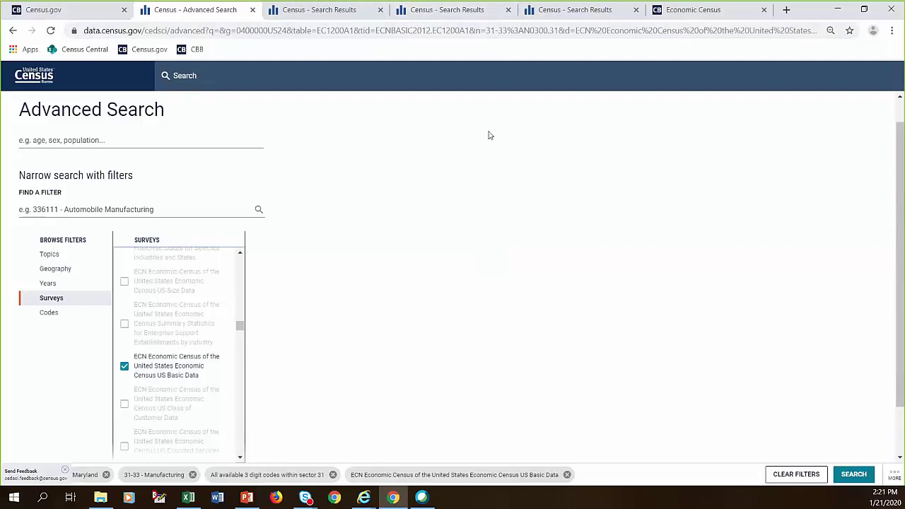
Check the already loaded Maryland manufacturing results and start a blank Advanced Search from the Explore Census Data home page
click(485, 16)
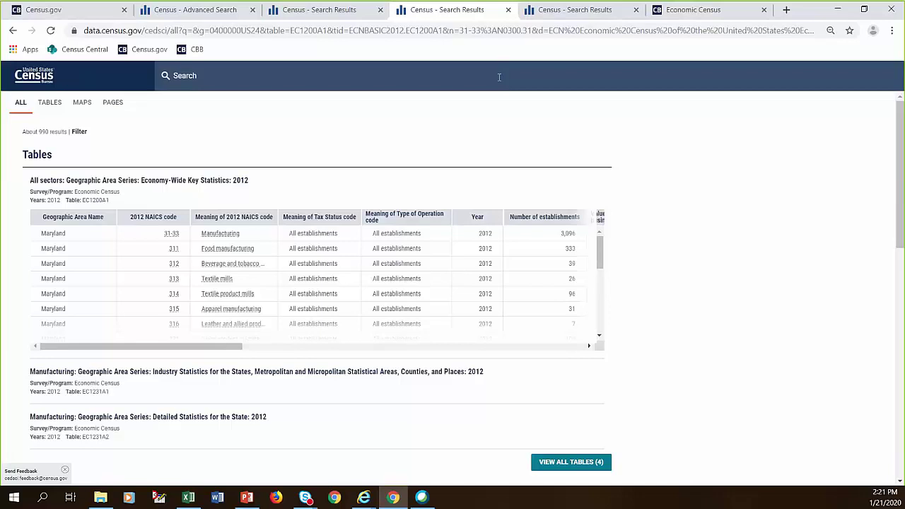
click(199, 12)
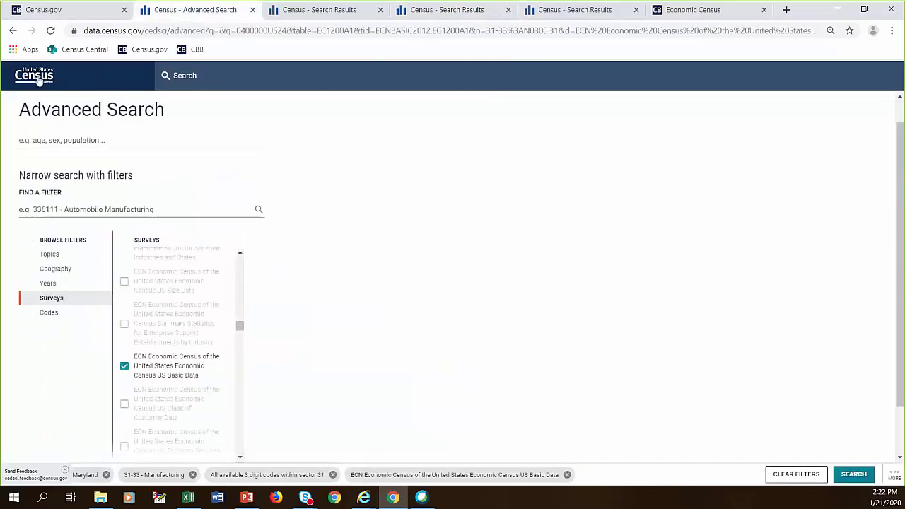
click(38, 80)
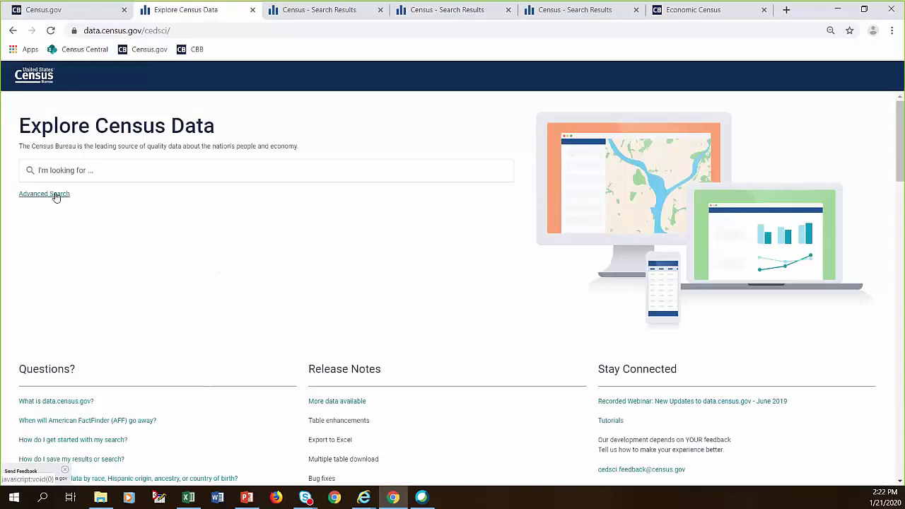
click(44, 194)
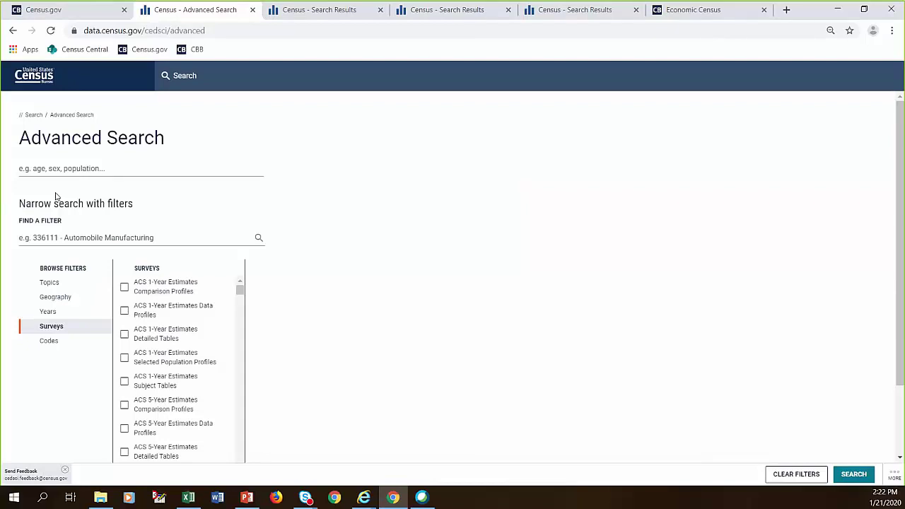
Filter the geography at state level to All States in United States
click(57, 298)
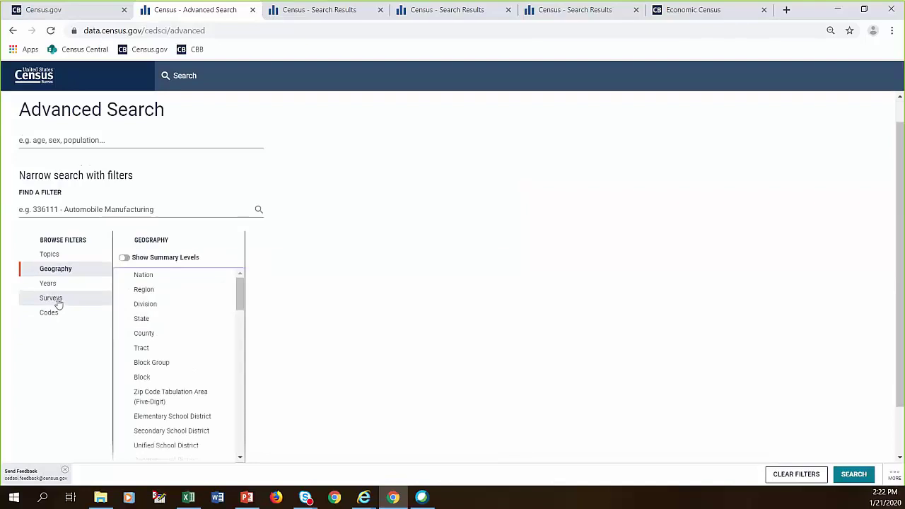
click(149, 322)
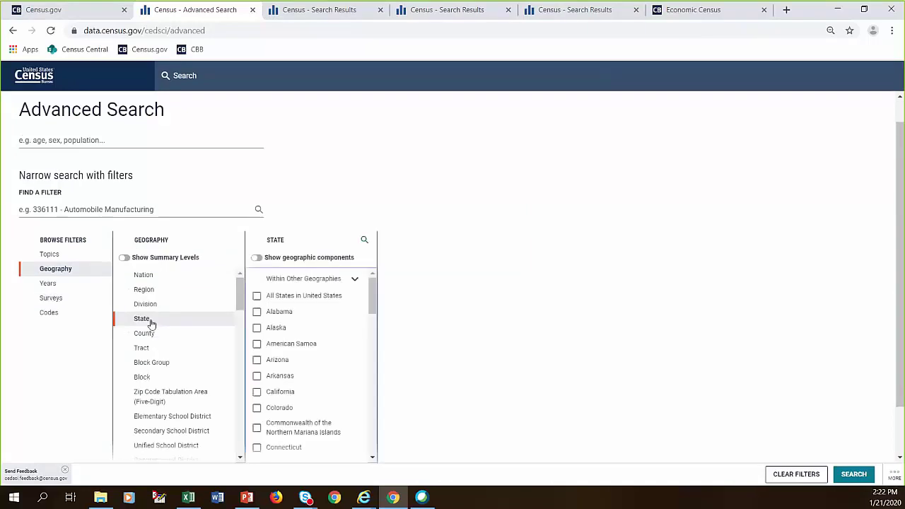
click(257, 296)
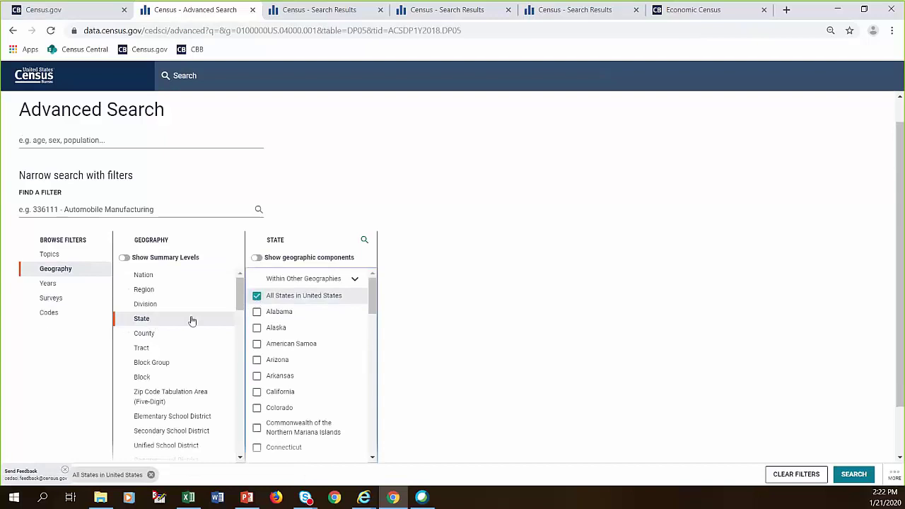
Add the NAICS industry code filter 54 - Professional, scientific, and technical services
click(46, 319)
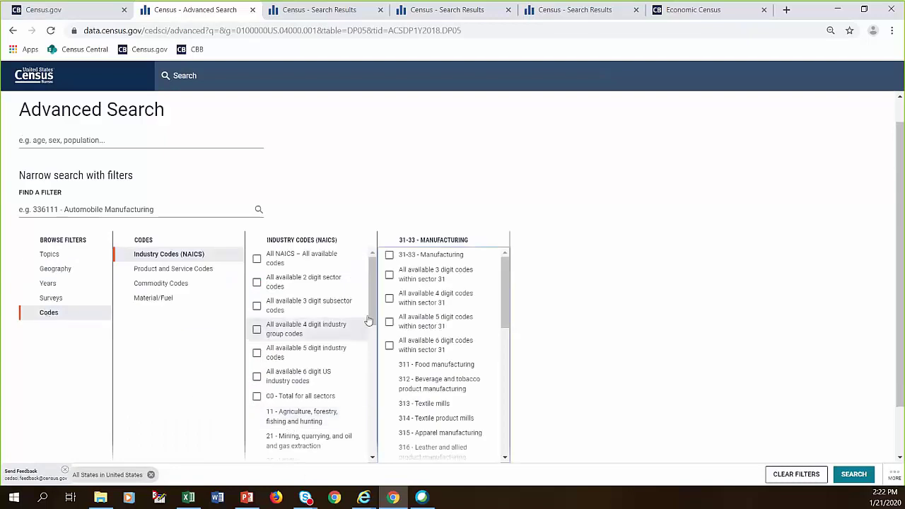
drag(368, 320, 371, 395)
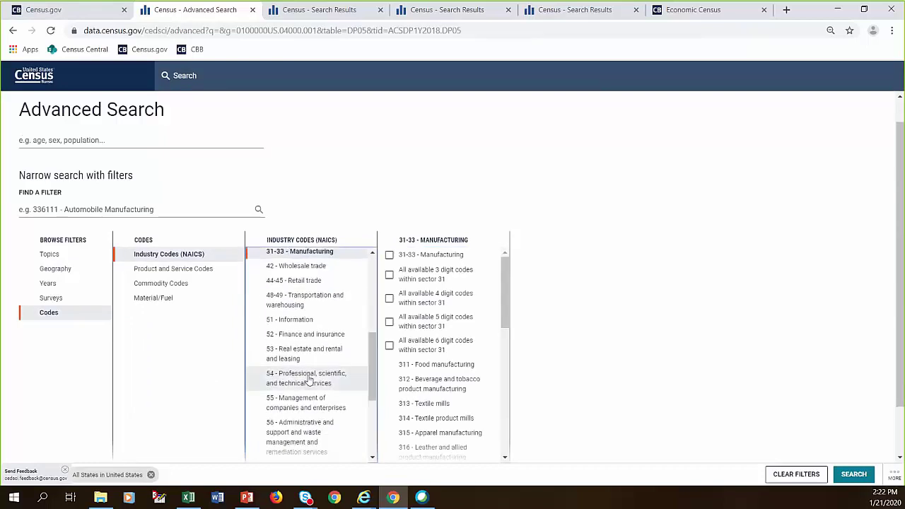
click(309, 380)
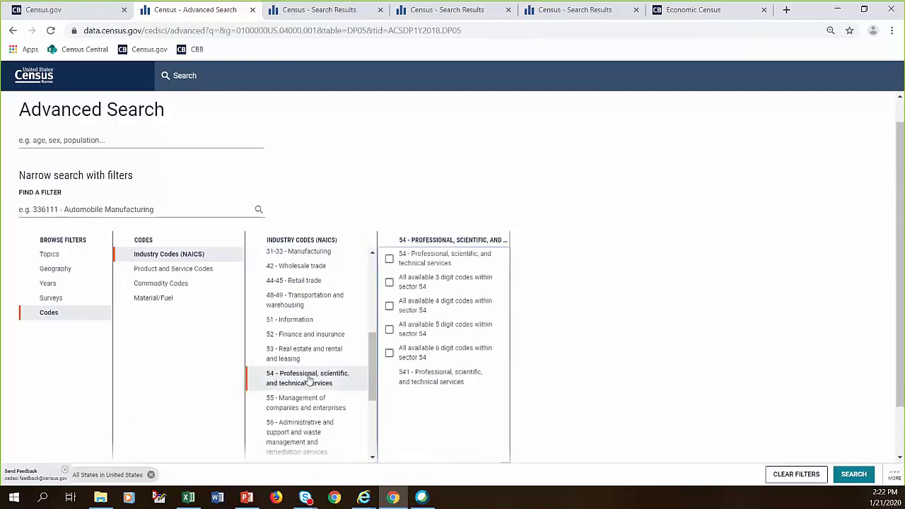
click(389, 259)
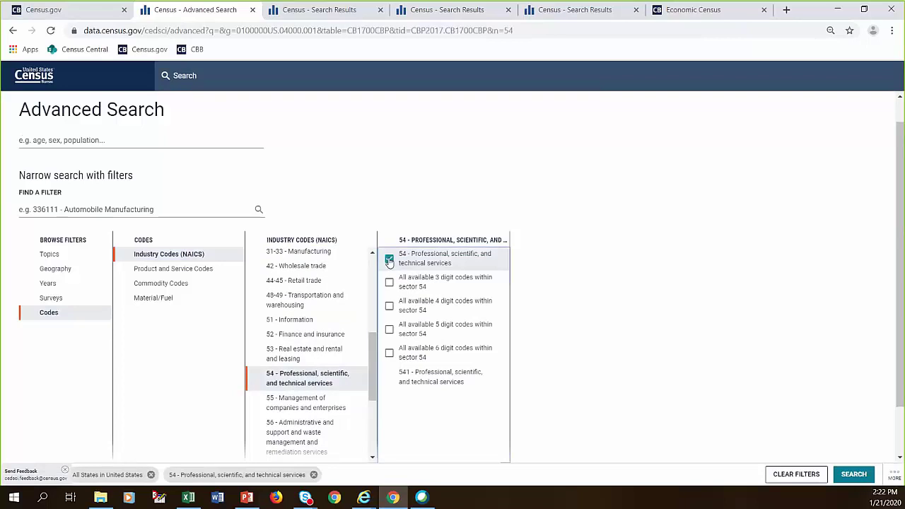
Add the ECN Economic Census of the United States Economic Census US Basic Data survey filter and check the already loaded all-states results
click(56, 301)
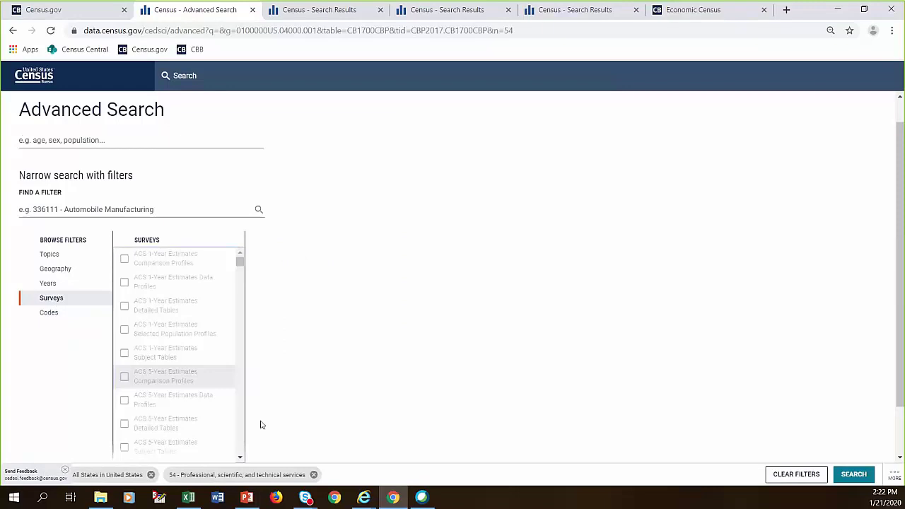
scroll(239, 433, down, 10)
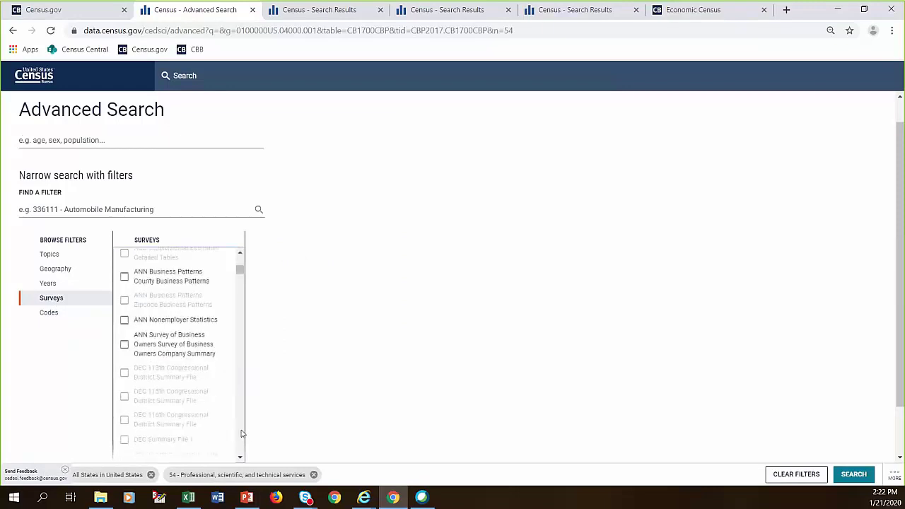
scroll(241, 434, down, 8)
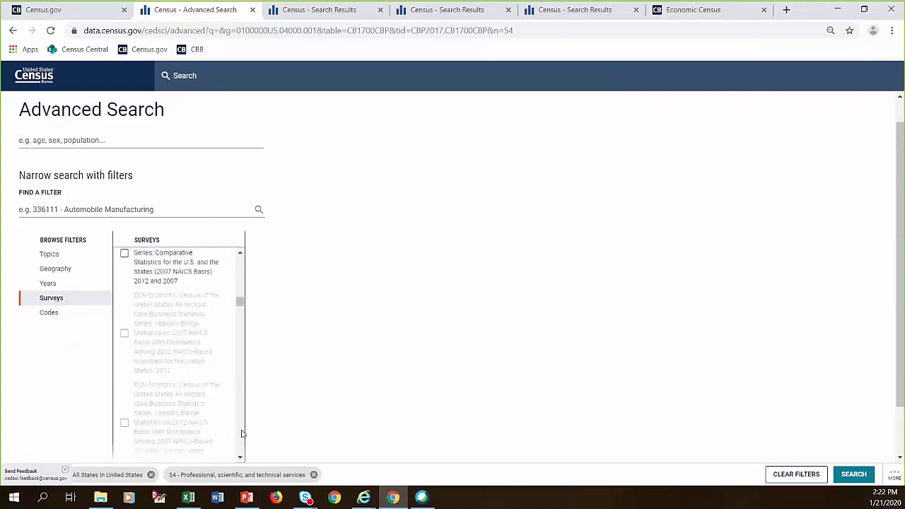
scroll(241, 433, down, 5)
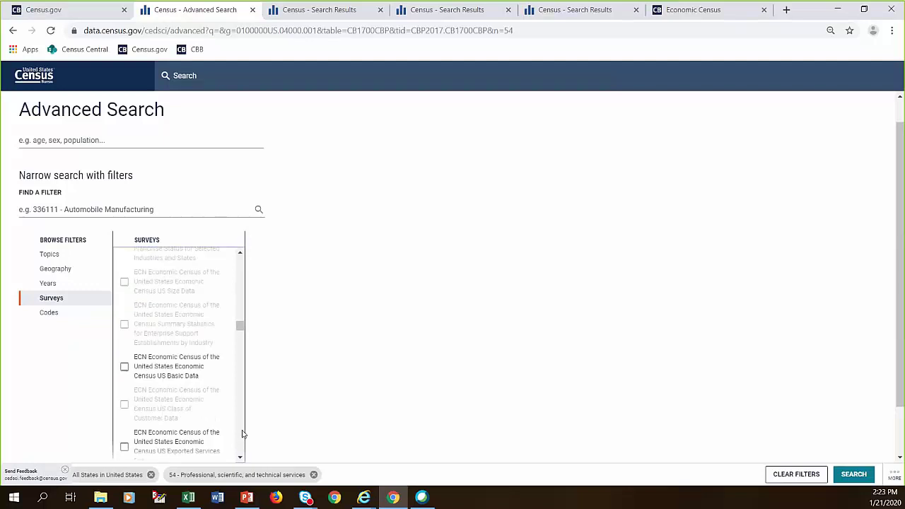
click(124, 368)
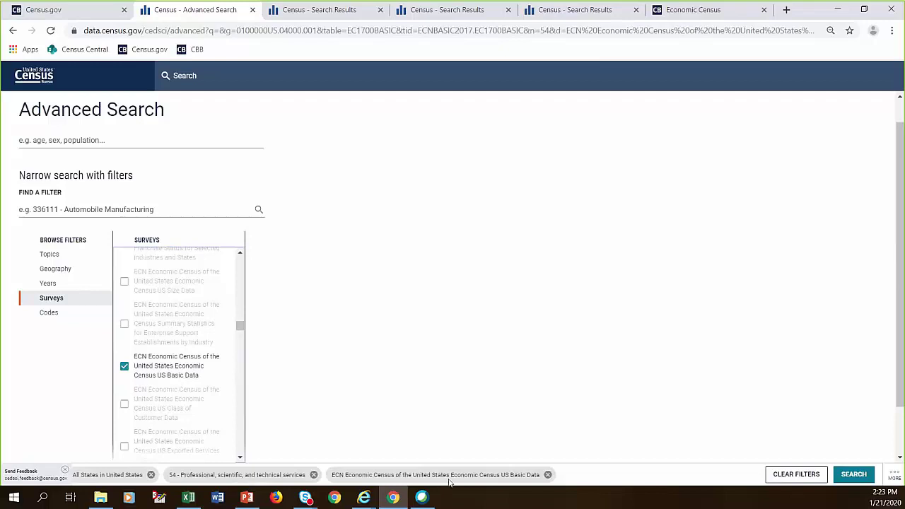
click(583, 19)
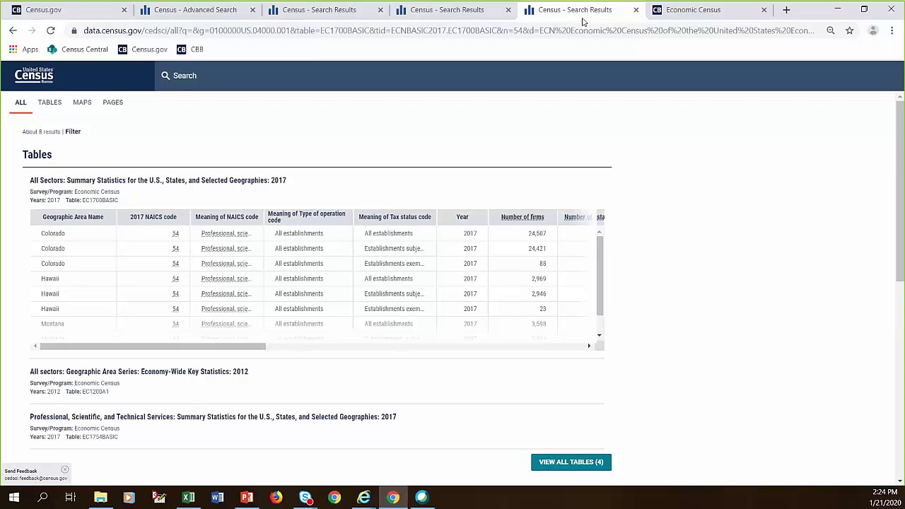
Go to the Census.gov home page and open the Economic Census page from the surveys and programs list
click(737, 16)
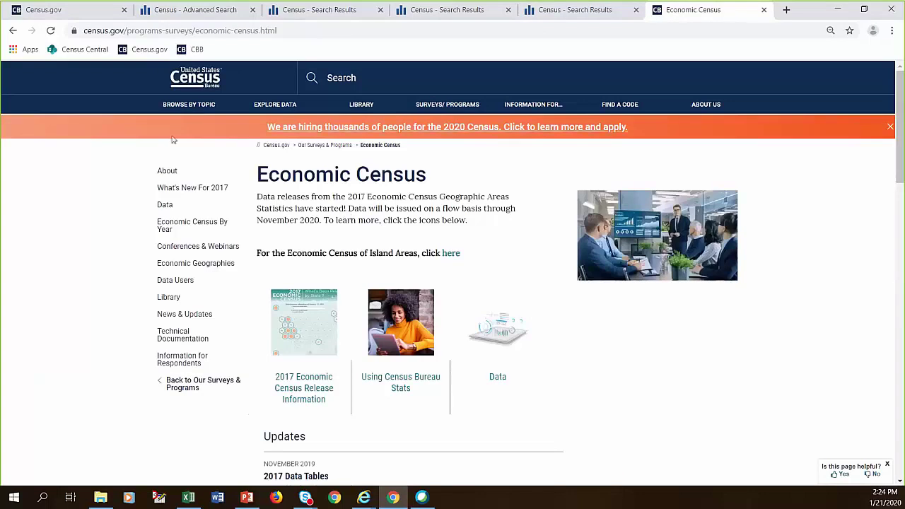
click(223, 90)
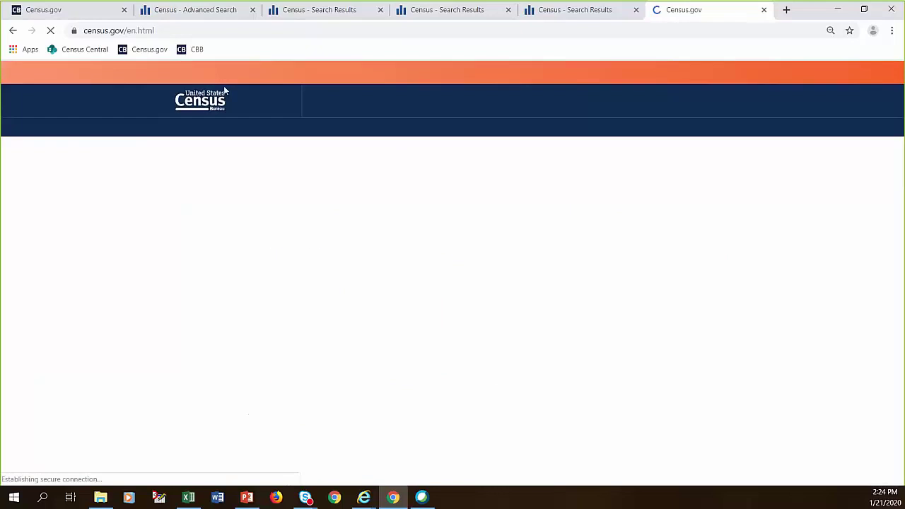
mouse_move(443, 108)
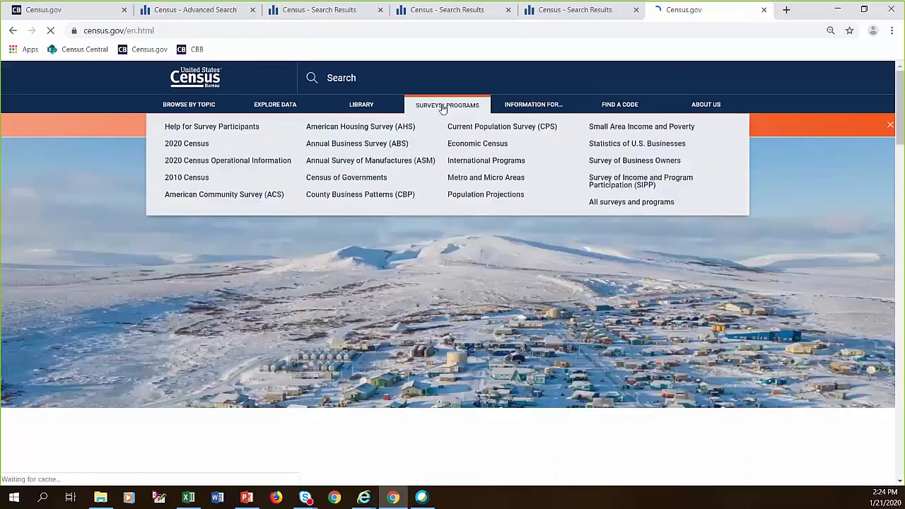
click(473, 145)
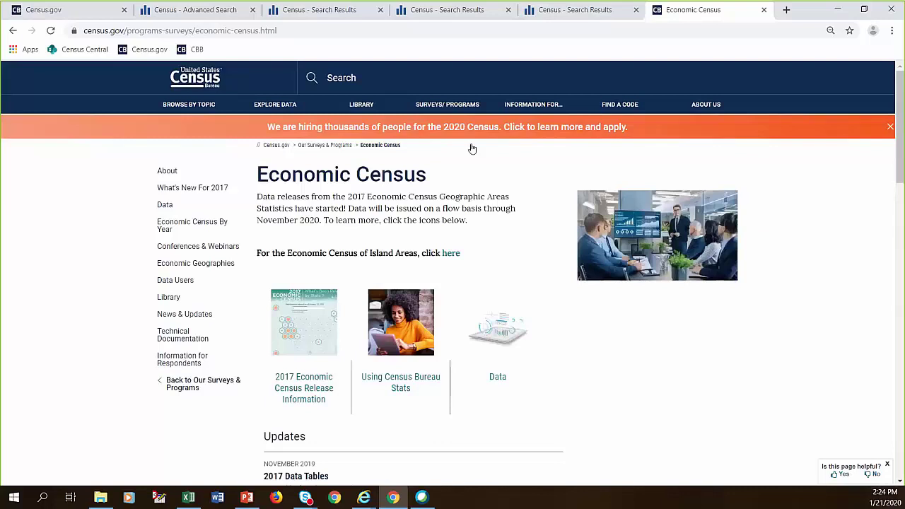
Open the 2017 Release Schedule from the Economic Census About page and review the planned data product releases and dates
click(168, 173)
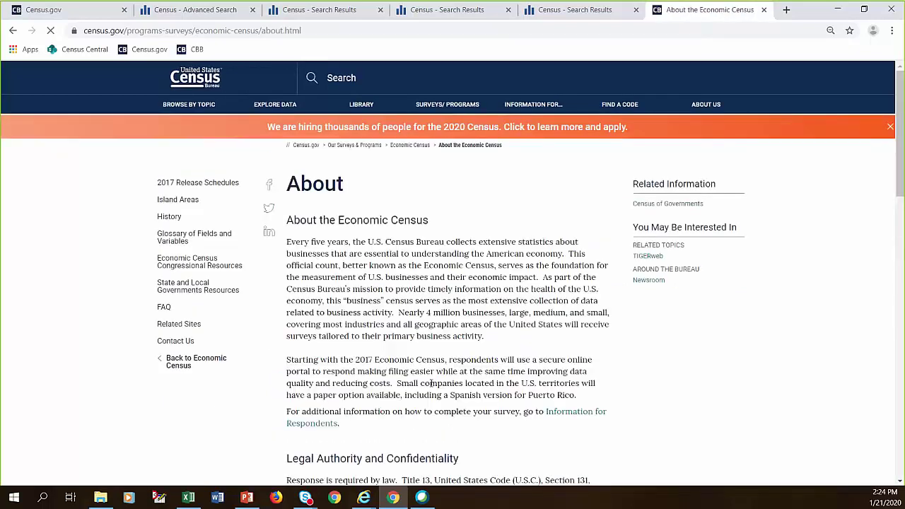
scroll(427, 386, down, 1)
scroll(427, 386, down, 10)
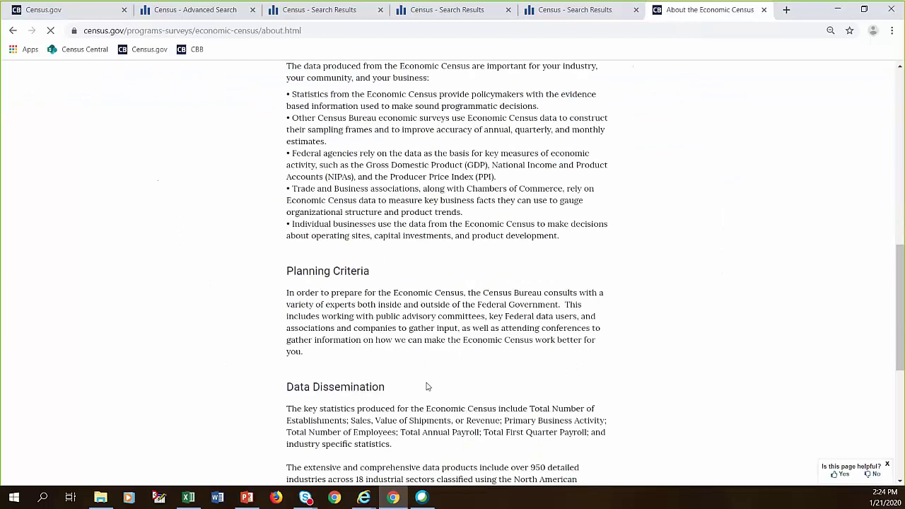
scroll(428, 386, down, 1)
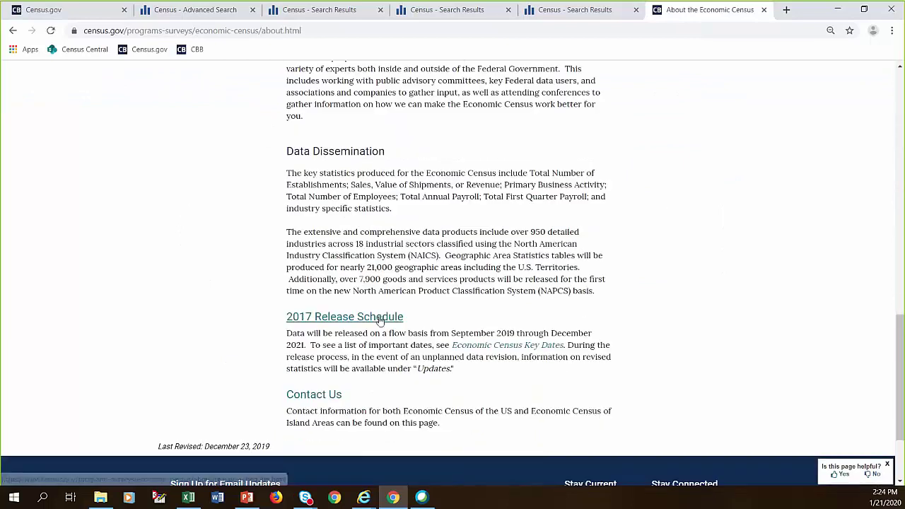
click(381, 318)
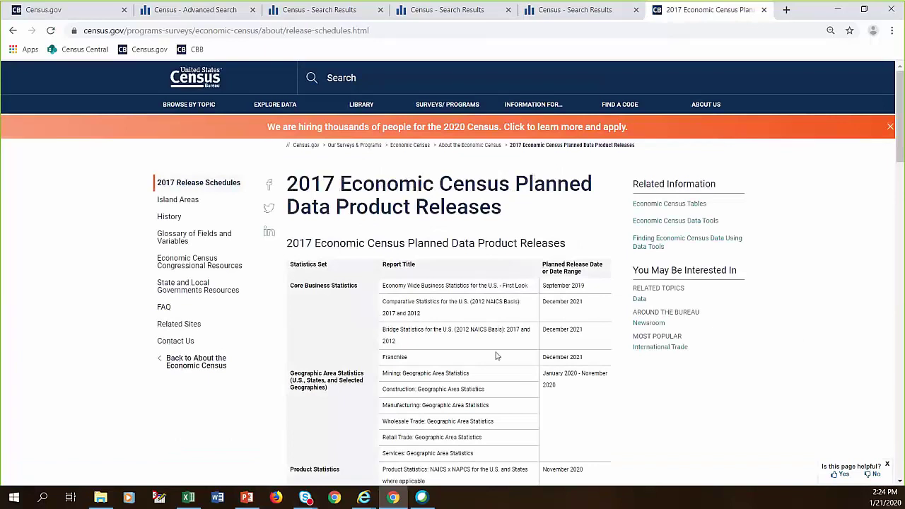
drag(899, 160, 897, 195)
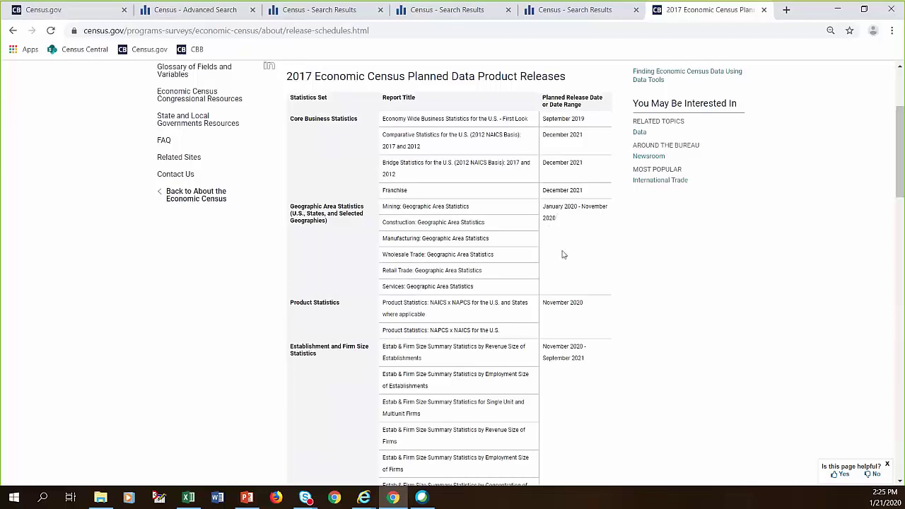
scroll(366, 296, up, 3)
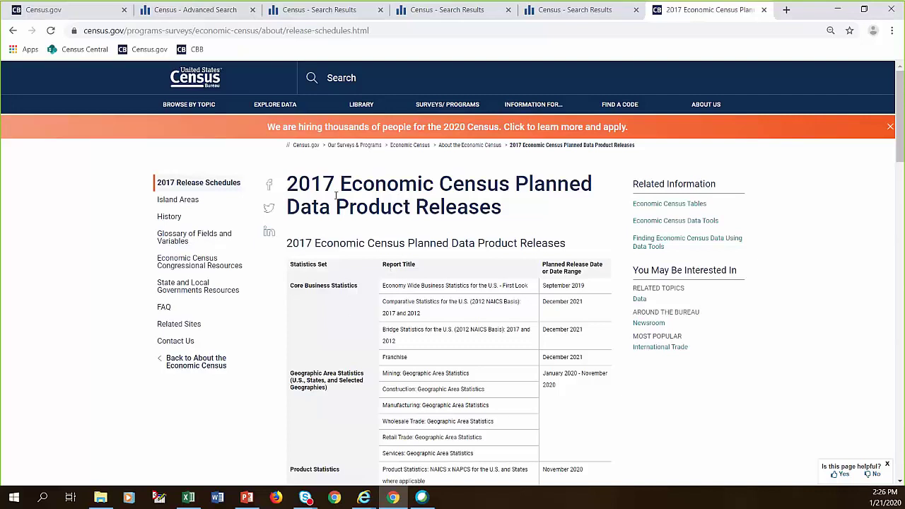
Open Economic Census Geographic Coverage 2017 from the Economic Geographies section and examine which geography levels each sector covers
click(412, 145)
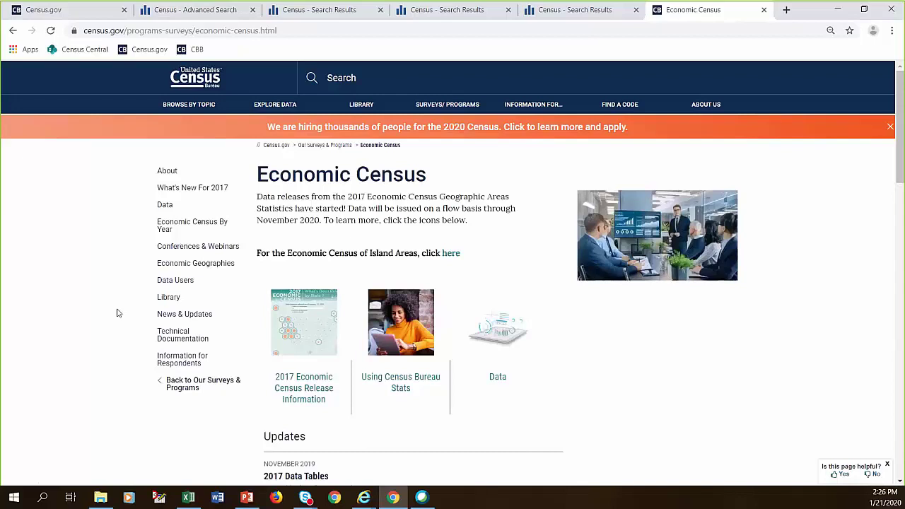
click(209, 265)
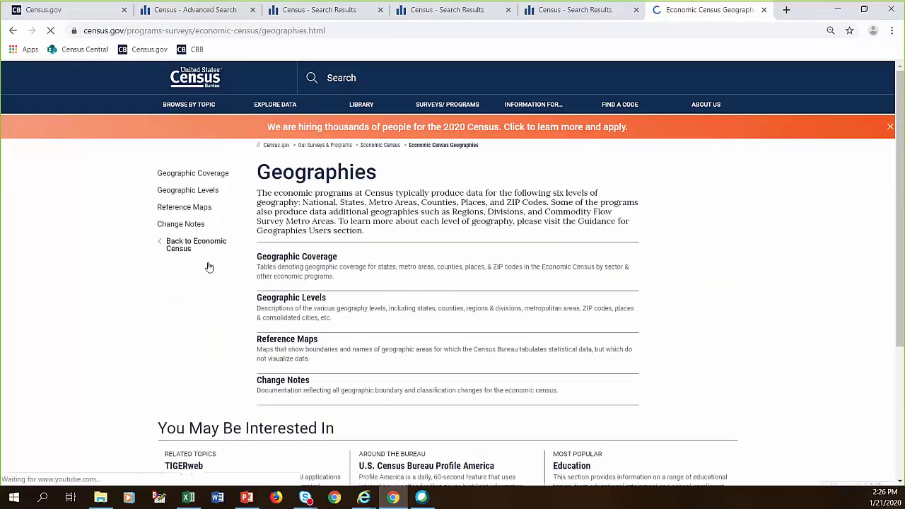
click(292, 261)
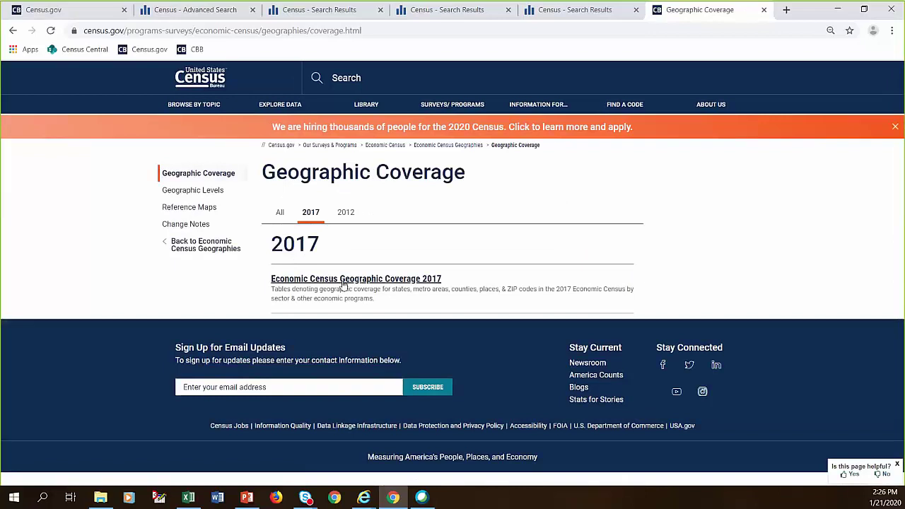
click(344, 280)
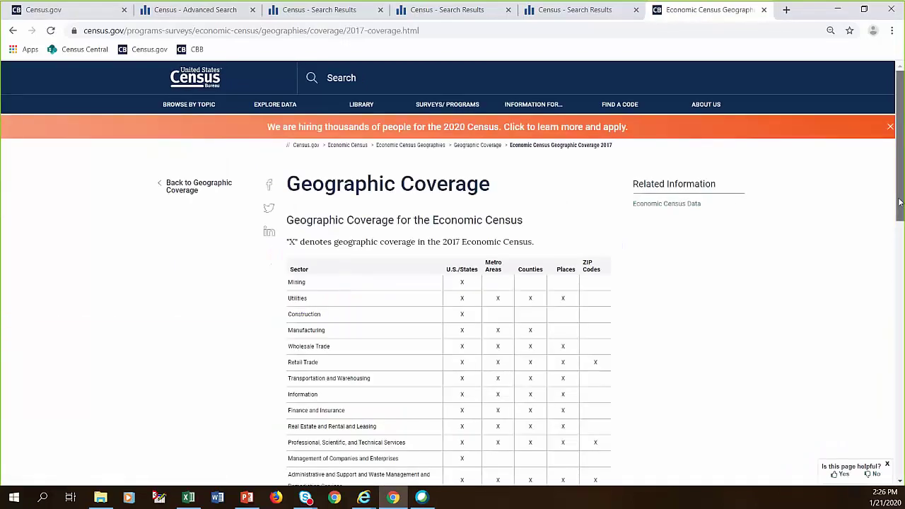
drag(900, 203, 895, 246)
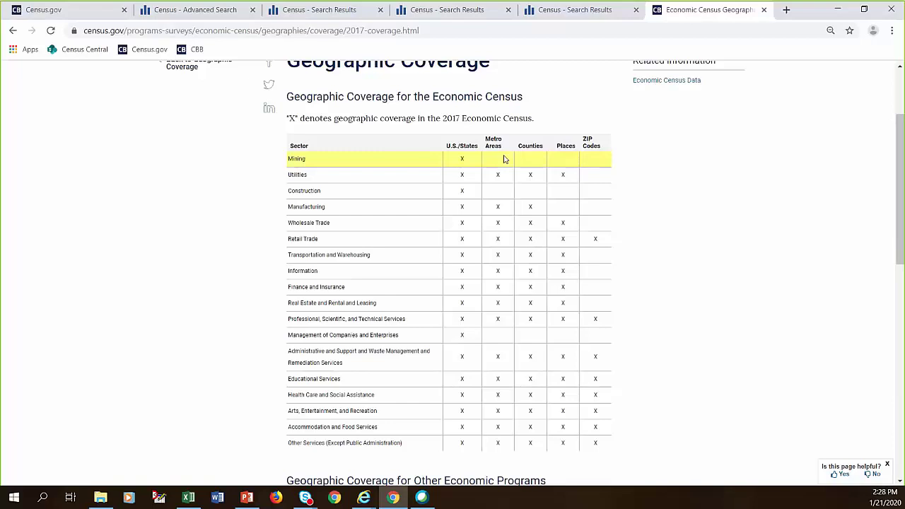
scroll(178, 338, up, 2)
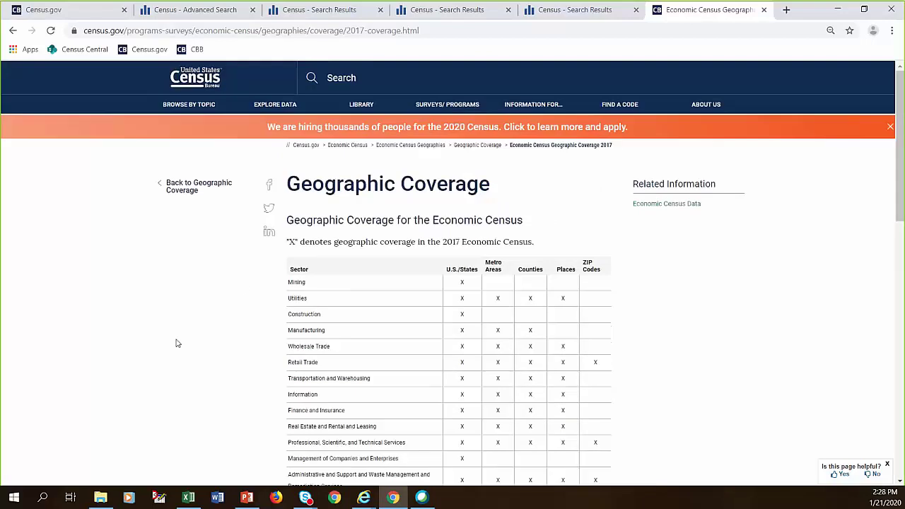
Return to the Economic Census main page and open the 2017 Economic Census Release Information
click(342, 147)
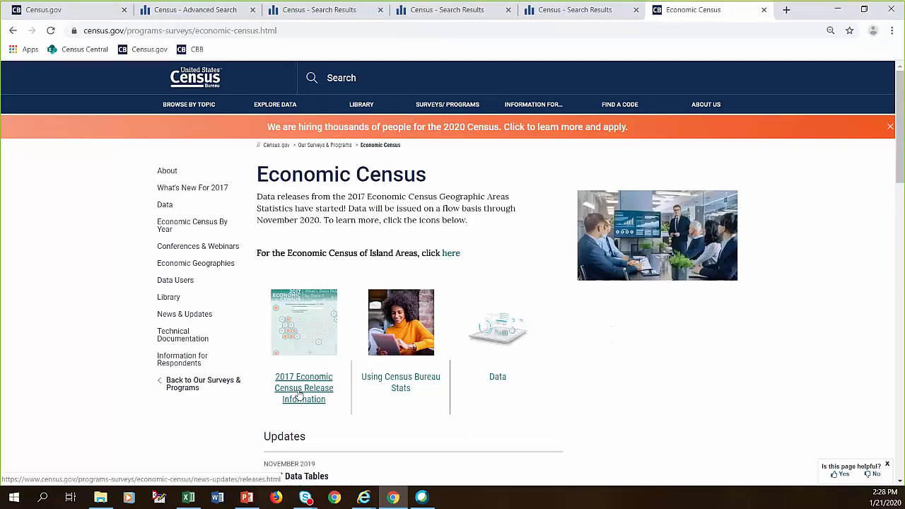
click(300, 396)
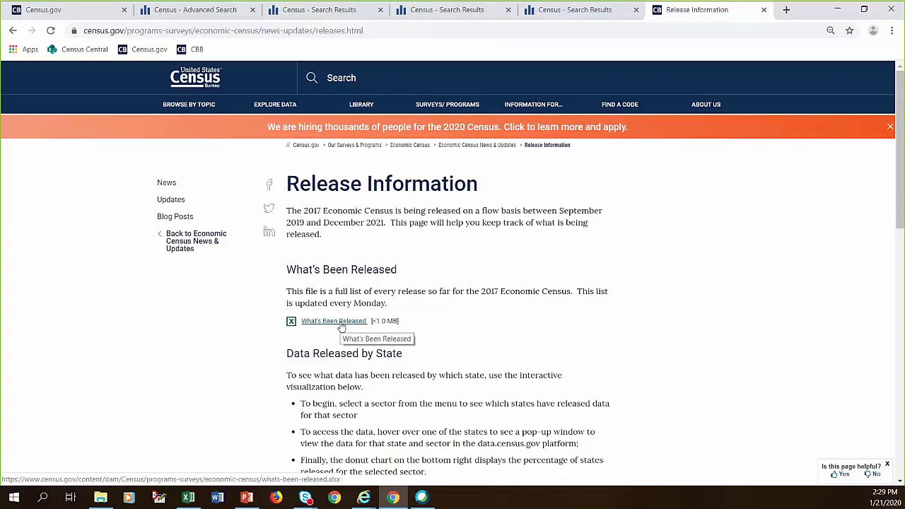
Review the Release Information page from the What's Been Released file to the Data Released by State map
click(337, 323)
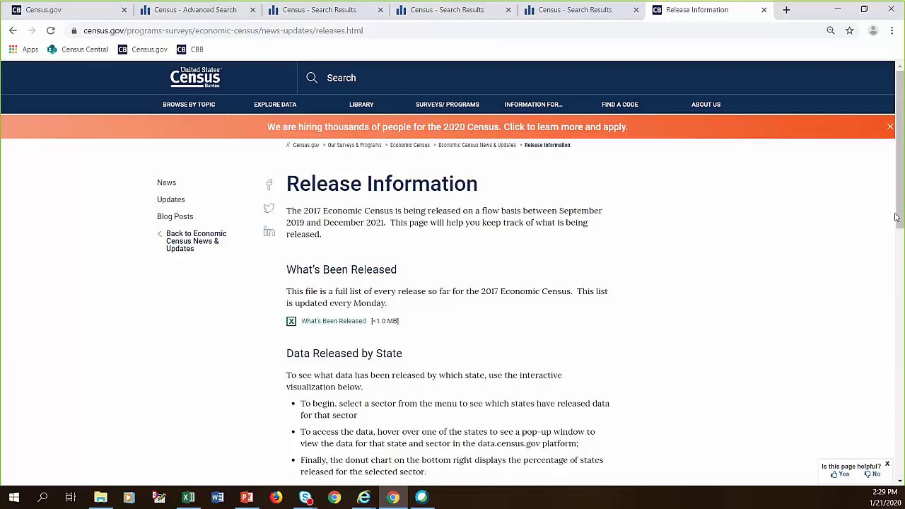
drag(900, 220, 892, 371)
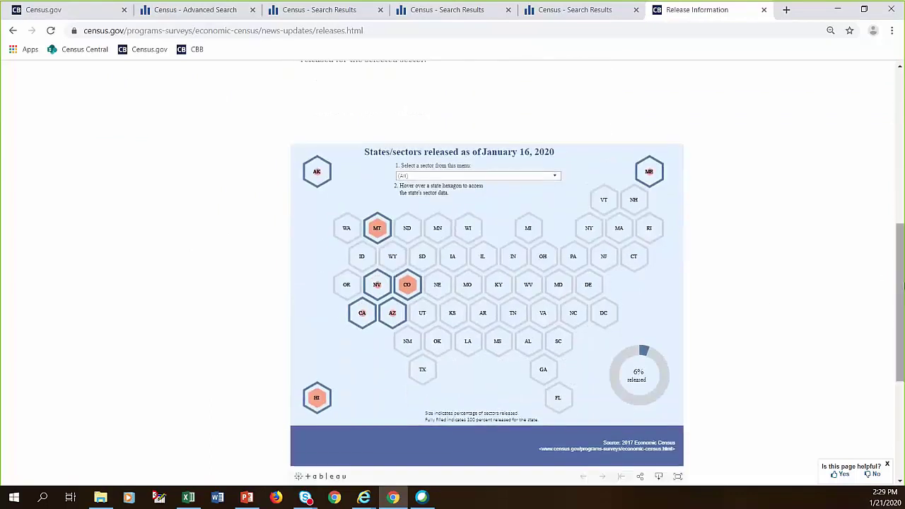
drag(904, 285, 901, 294)
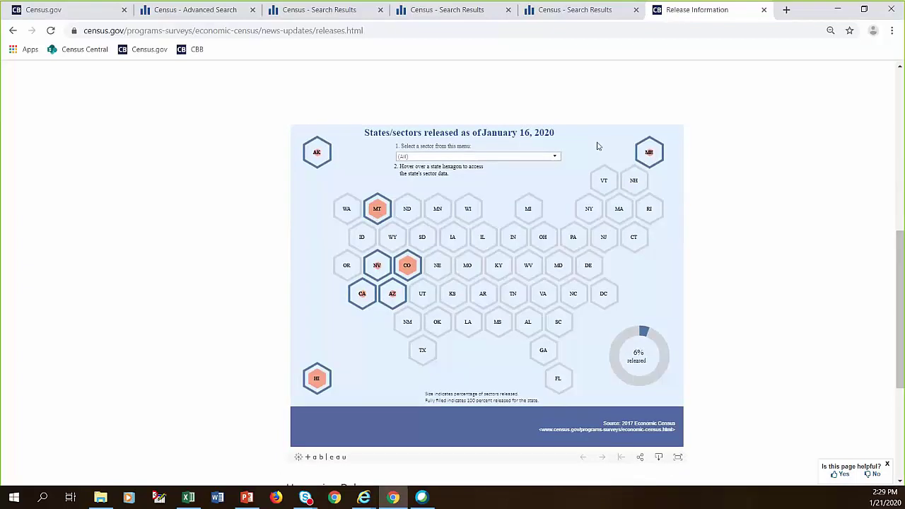
drag(899, 304, 902, 295)
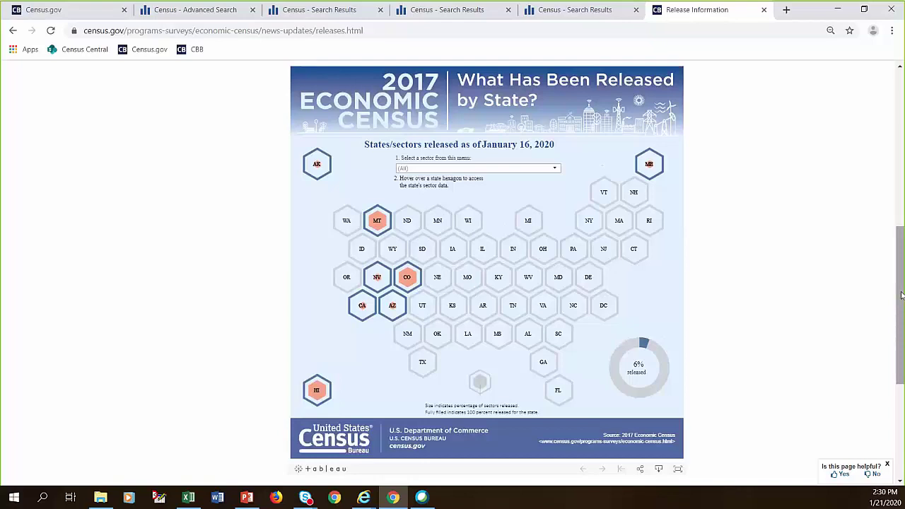
Inspect the released sectors for Colorado, Nevada, California and Arizona on the state release map
mouse_move(408, 283)
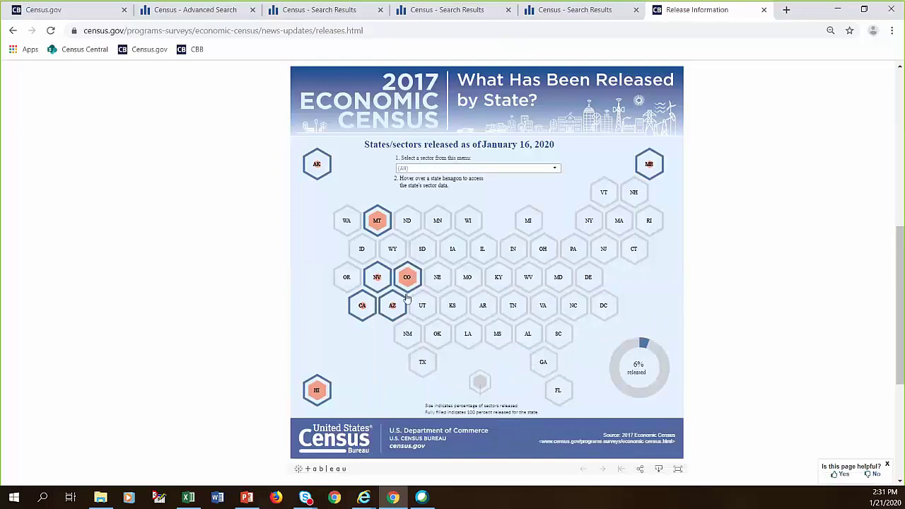
mouse_move(409, 282)
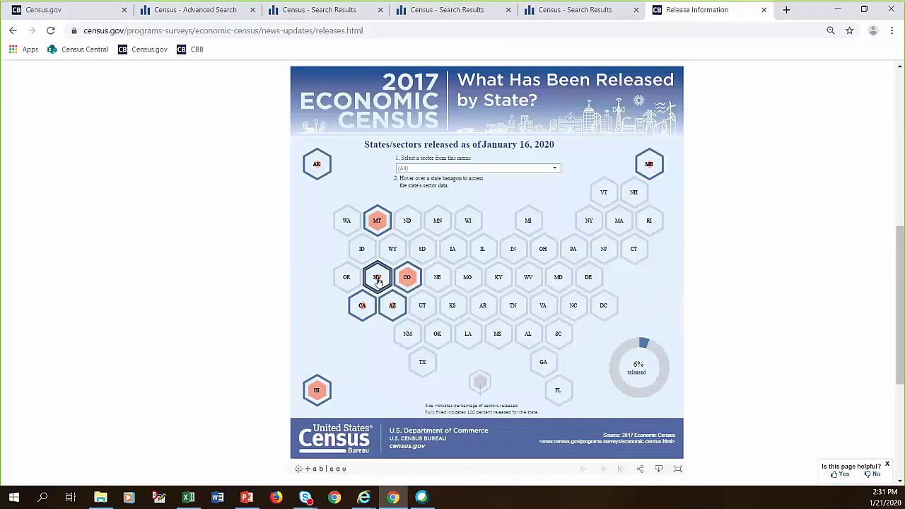
mouse_move(379, 281)
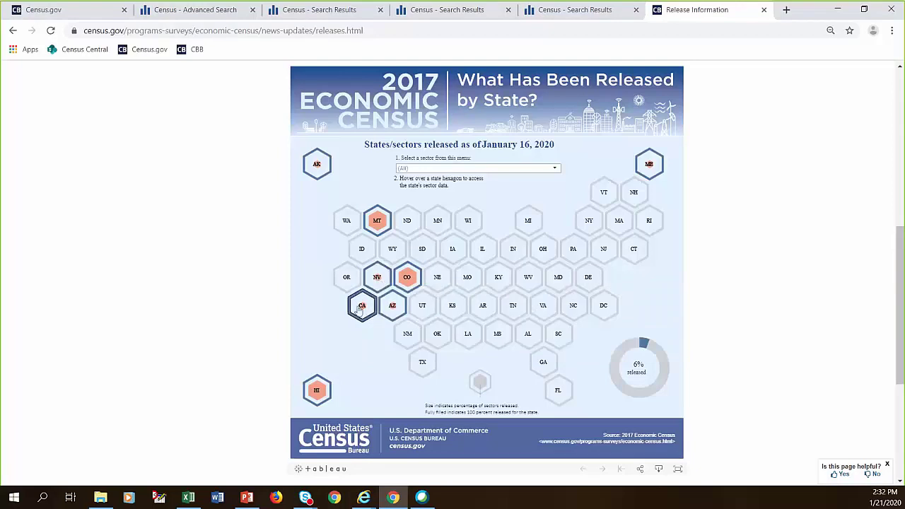
mouse_move(362, 308)
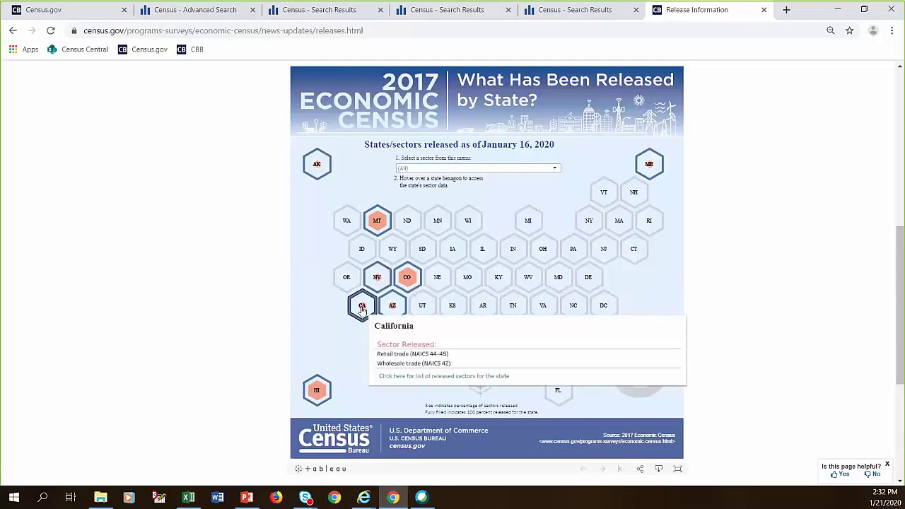
mouse_move(394, 309)
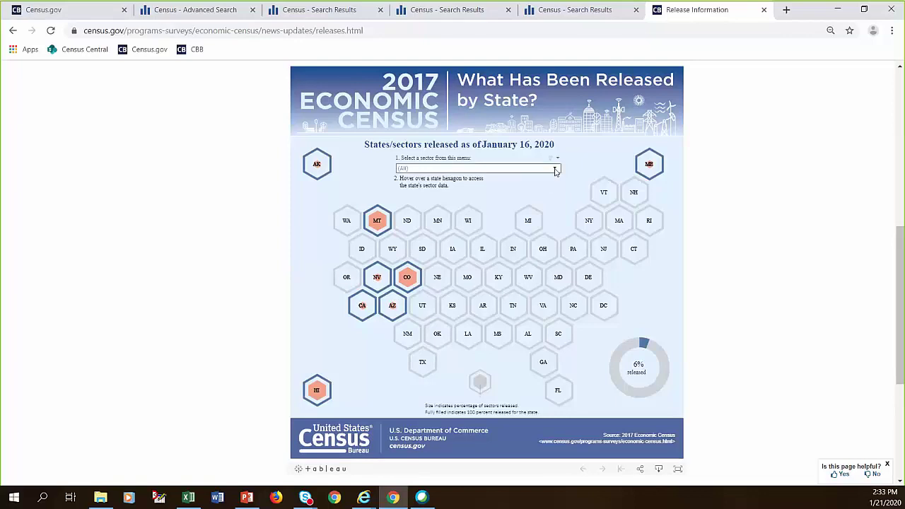
Filter the state release map to Health care and social assistance (NAICS 62) and inspect Montana
click(556, 171)
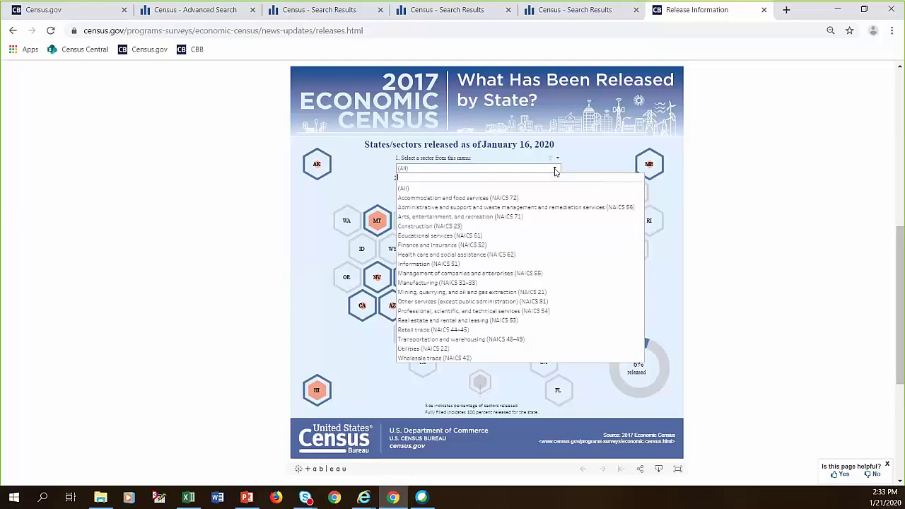
click(474, 256)
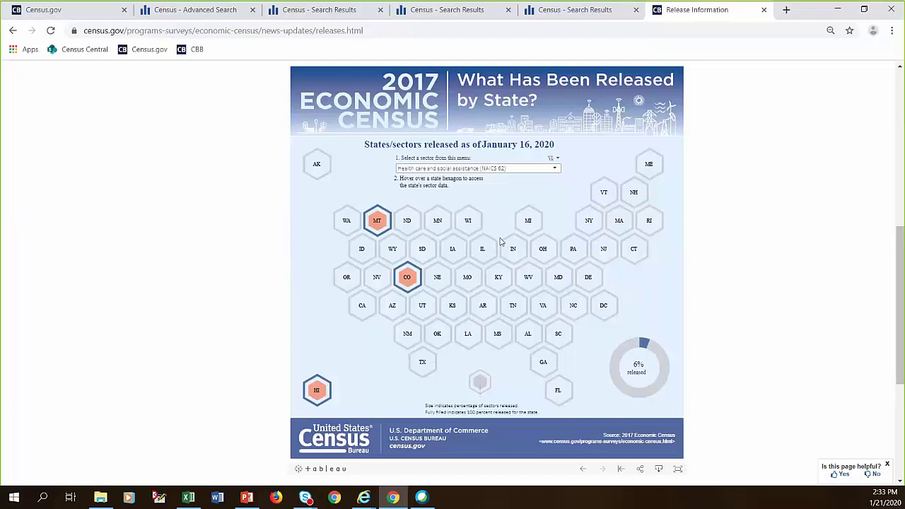
mouse_move(377, 223)
Review the Upcoming Releases section below the map and return to the start of the Release Information page
scroll(162, 270, down, 1)
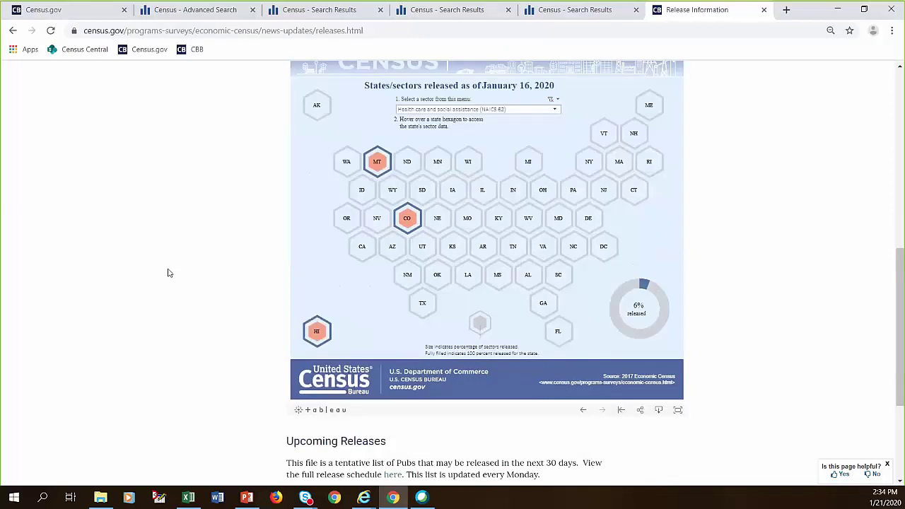
scroll(168, 273, down, 1)
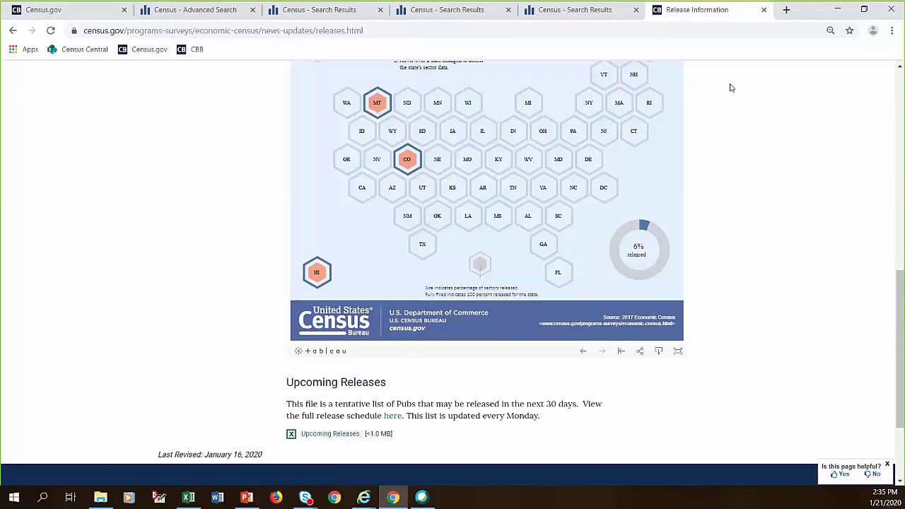
scroll(747, 178, up, 2)
scroll(747, 179, up, 3)
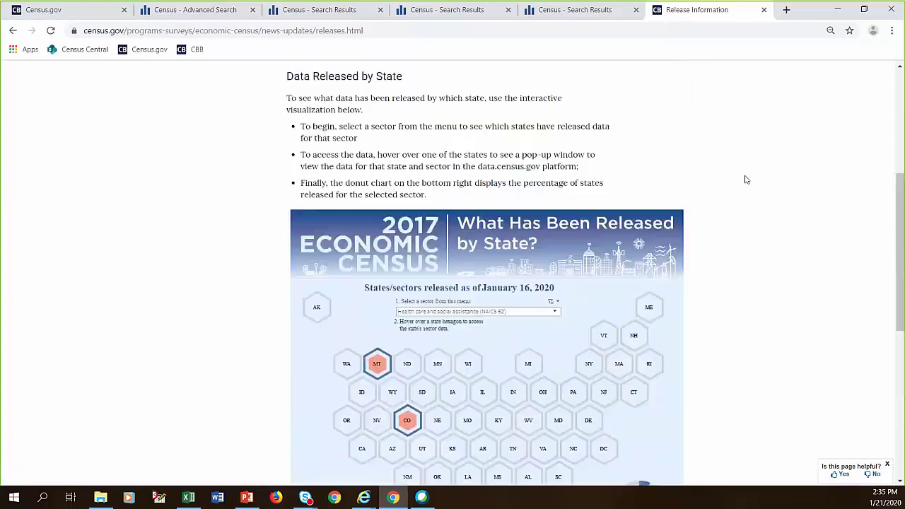
scroll(746, 180, up, 4)
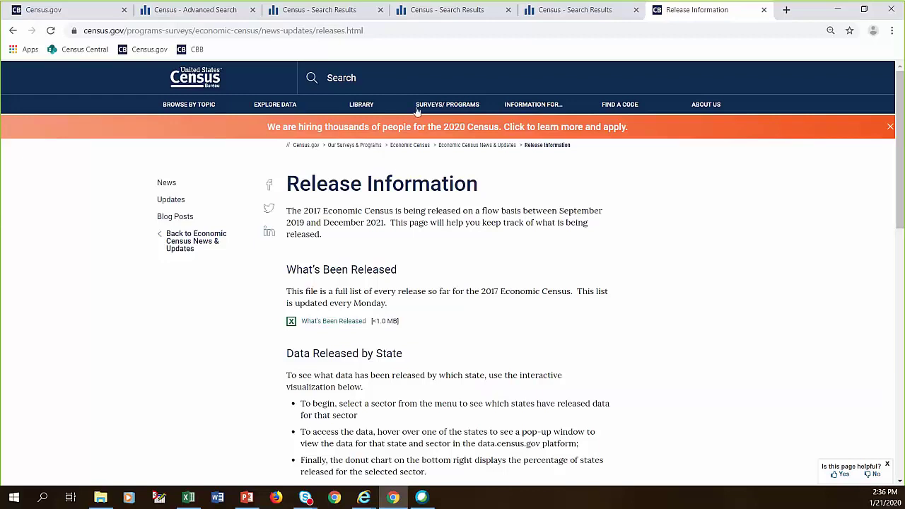
Bring up the Colorado health care search results, switch to the CO Health Care data workbook in Excel and review the Clean sheet's county rows
click(314, 14)
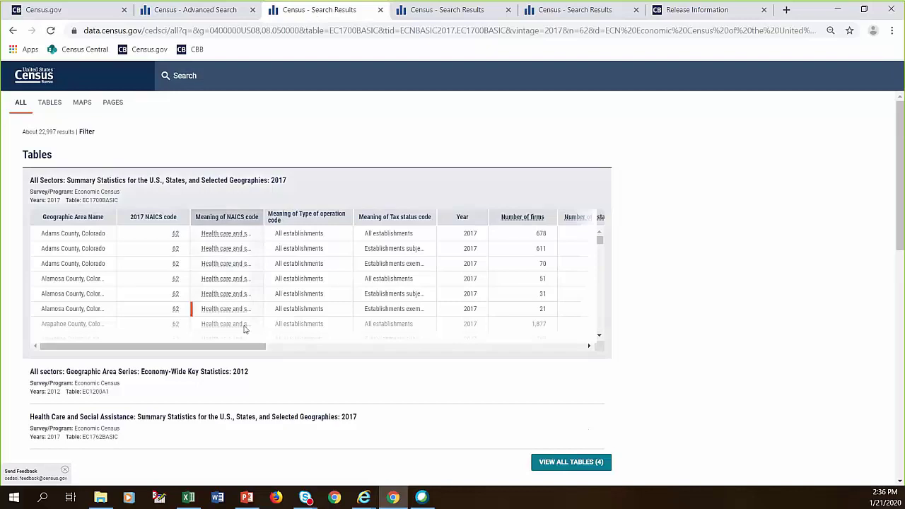
click(188, 498)
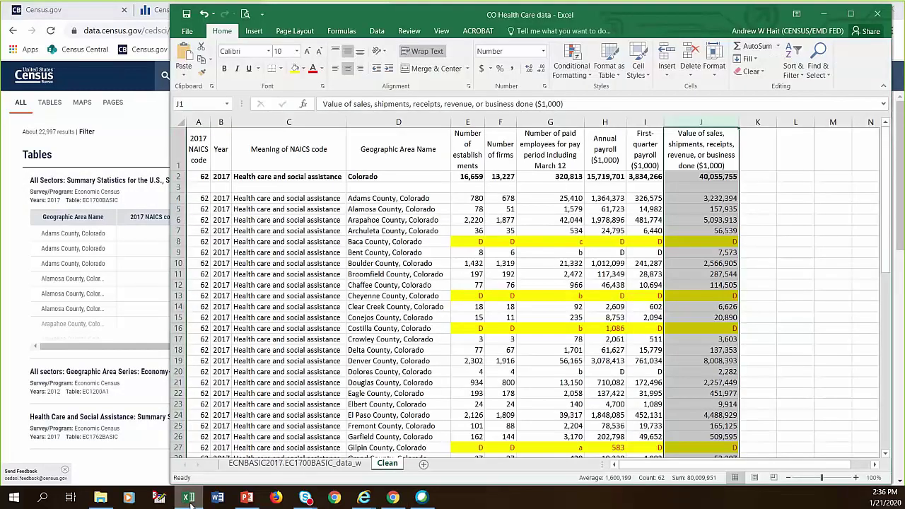
click(403, 156)
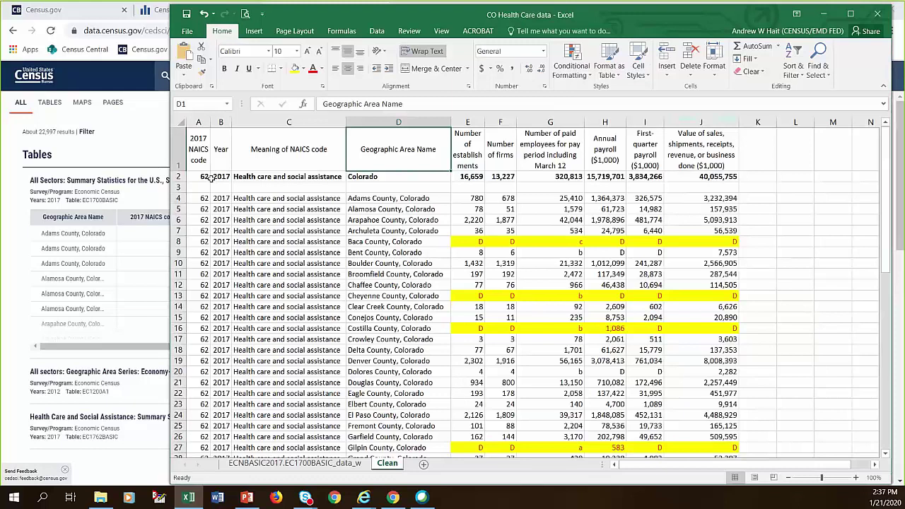
scroll(376, 254, down, 4)
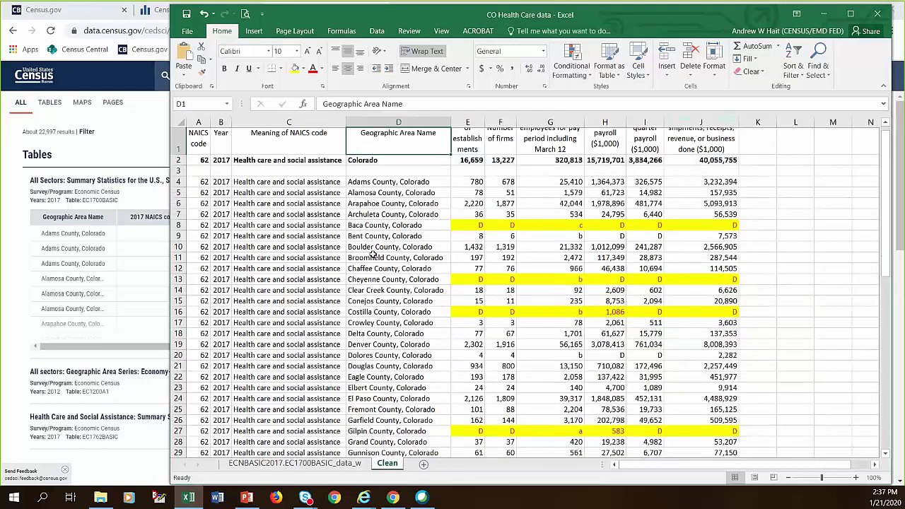
scroll(371, 256, down, 3)
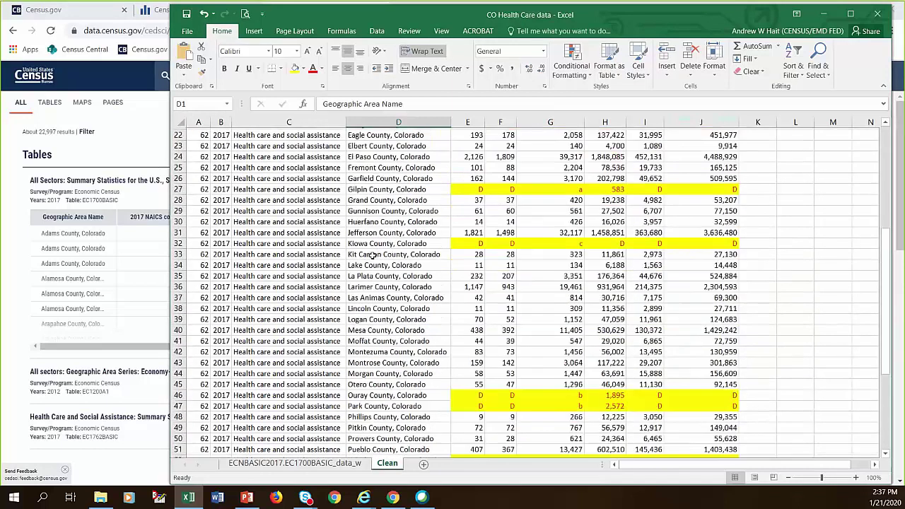
scroll(371, 255, down, 2)
scroll(370, 255, down, 5)
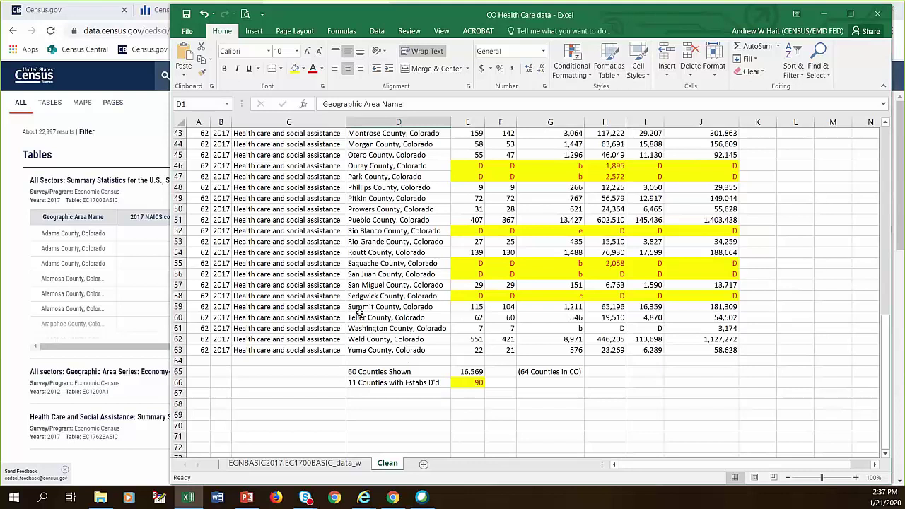
scroll(360, 312, up, 8)
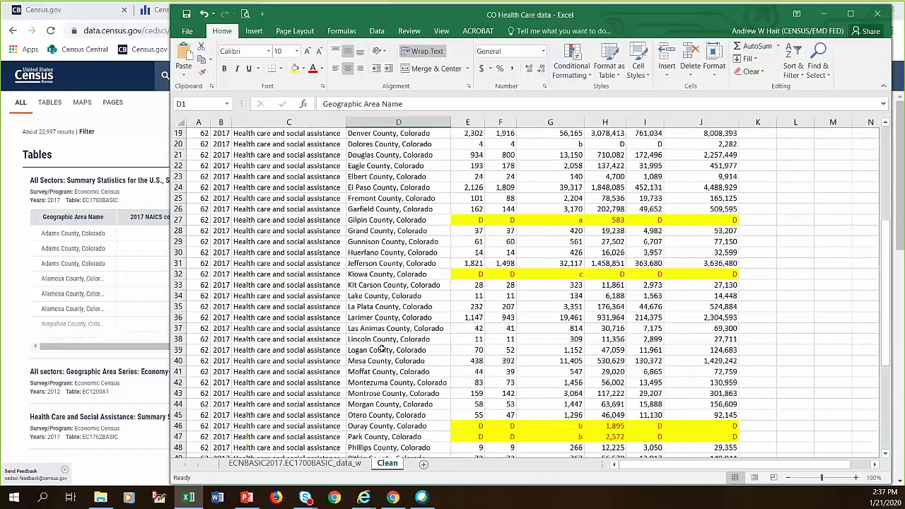
scroll(382, 349, up, 6)
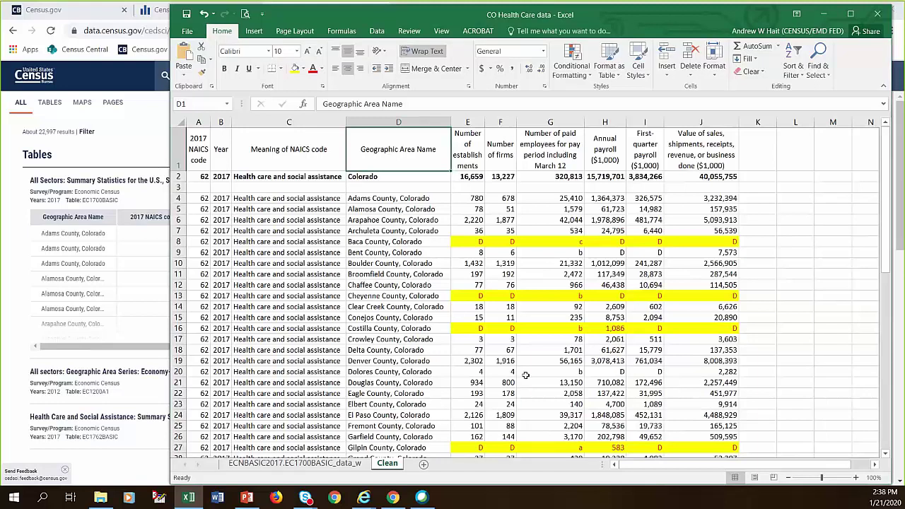
Examine the highlighted county rows with D values on the Clean sheet against the Colorado total and the summary rows below the counties
scroll(525, 375, down, 6)
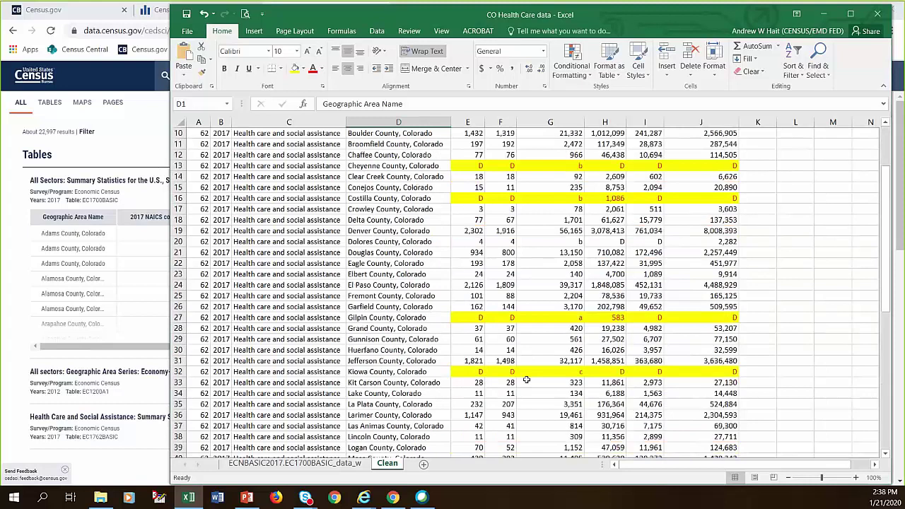
scroll(525, 383, down, 6)
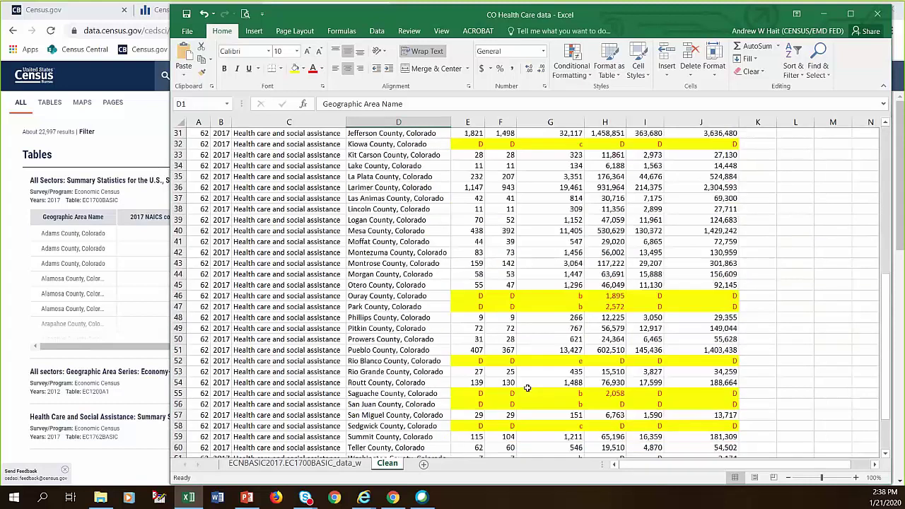
scroll(528, 390, down, 1)
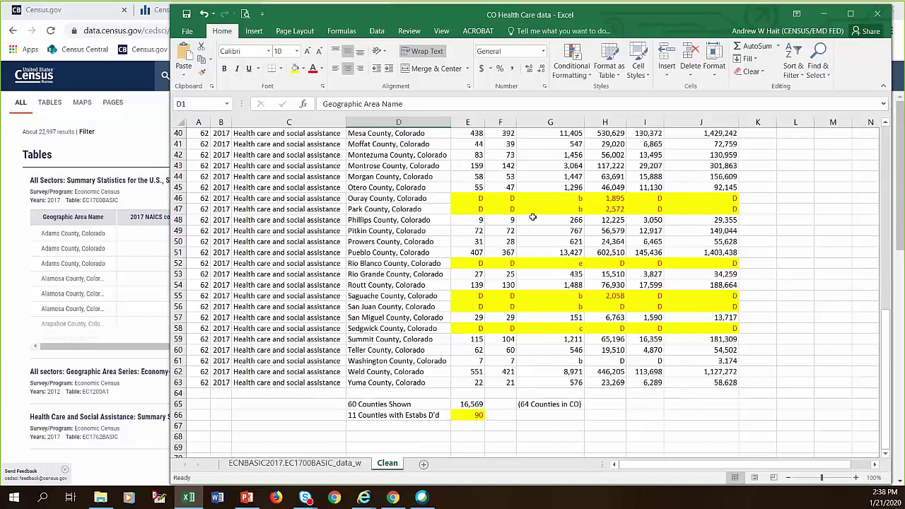
scroll(621, 222, up, 11)
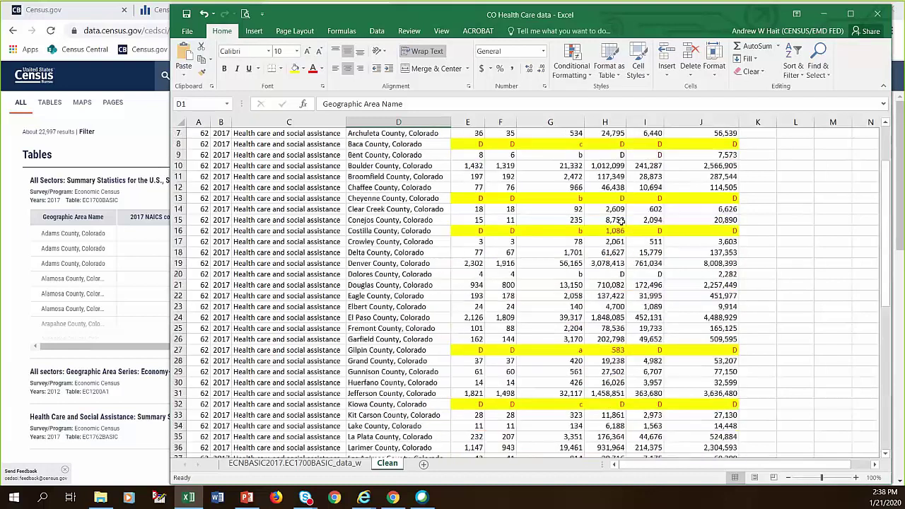
scroll(621, 222, up, 2)
scroll(597, 317, down, 4)
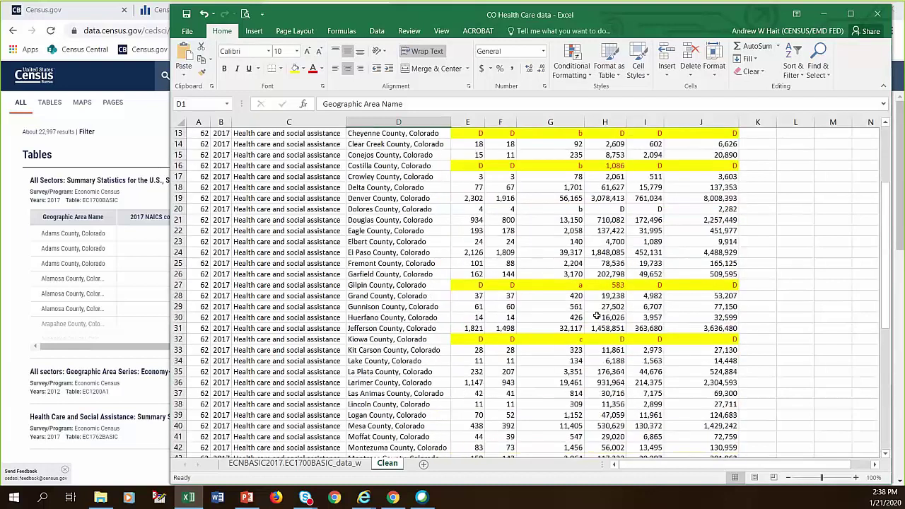
scroll(597, 317, down, 4)
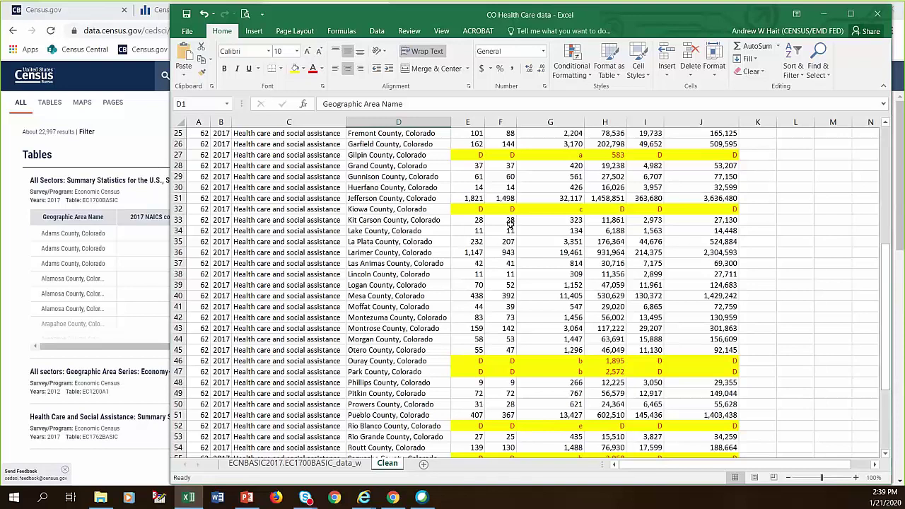
scroll(510, 222, up, 8)
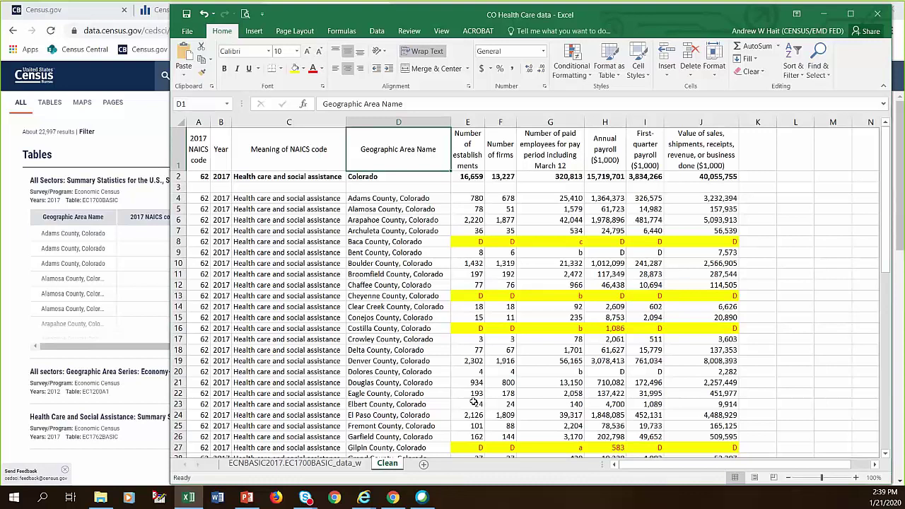
scroll(474, 401, down, 8)
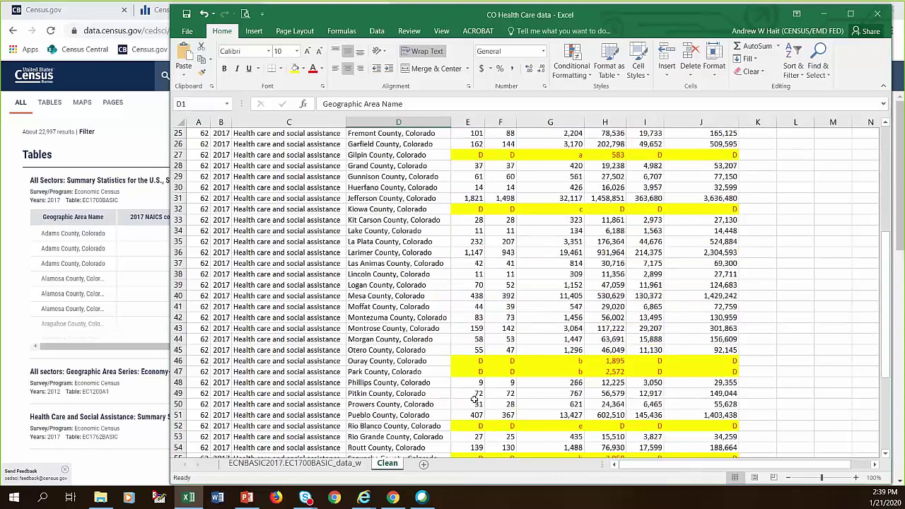
scroll(474, 400, down, 1)
scroll(475, 401, down, 4)
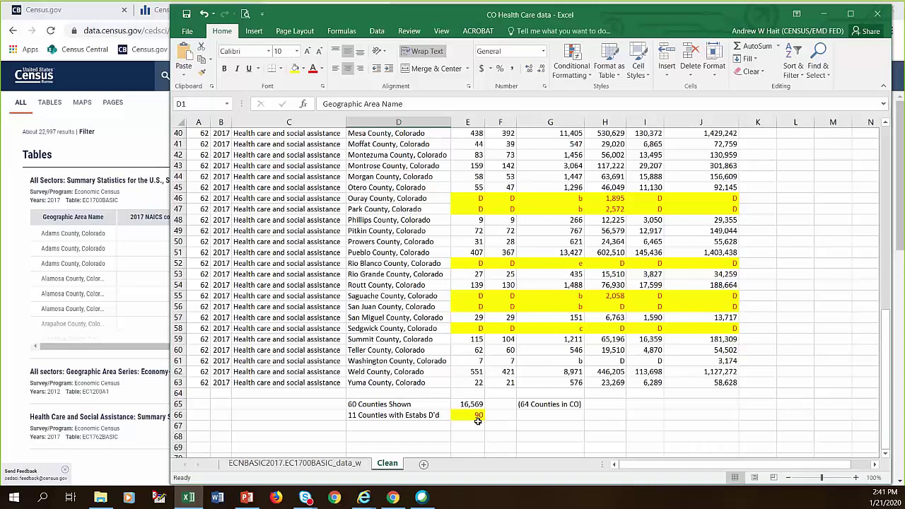
scroll(375, 306, up, 9)
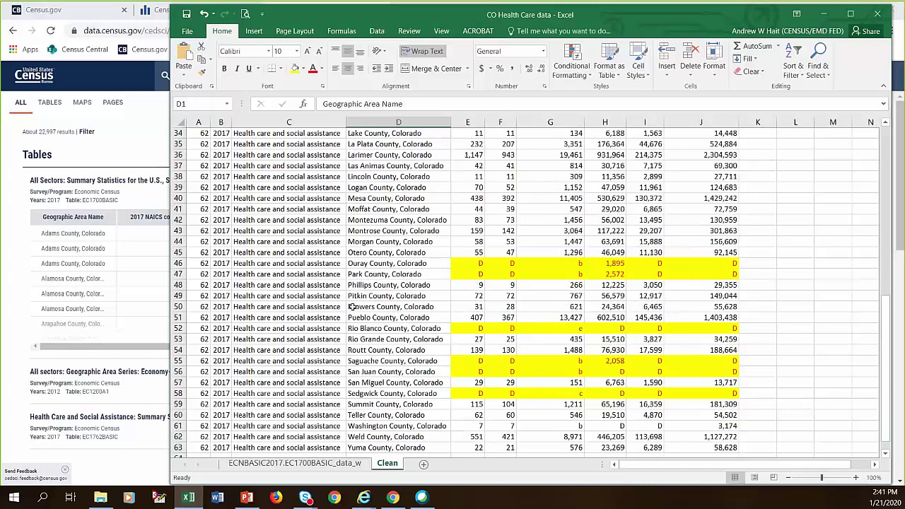
scroll(356, 311, up, 3)
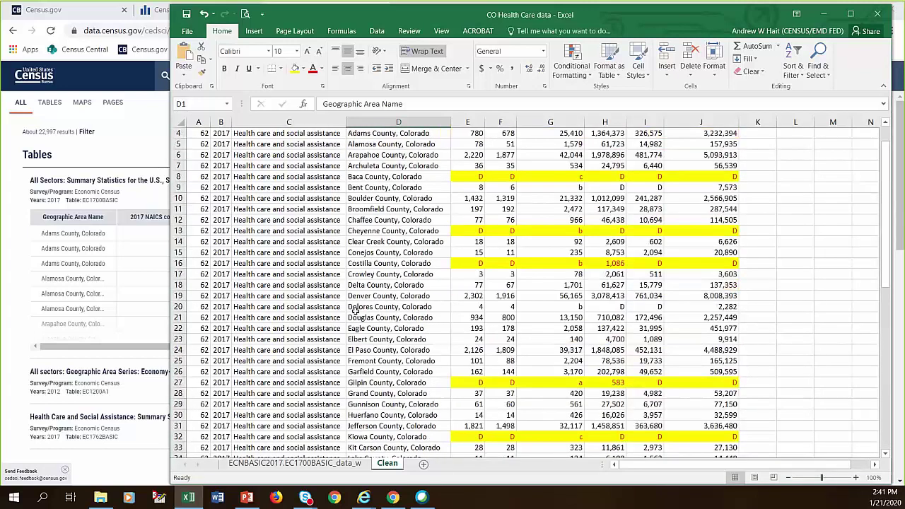
scroll(355, 311, up, 2)
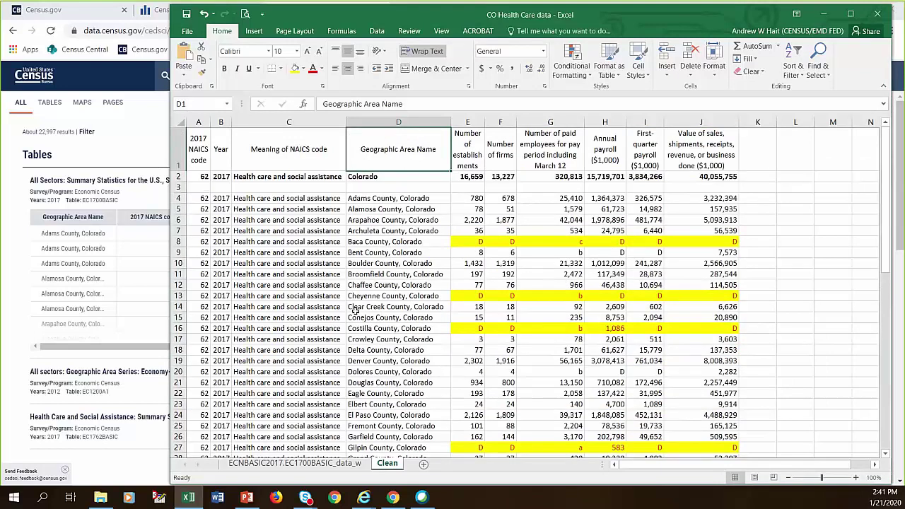
Minimize the workbook, switch to the PowerPoint slide show and advance to the slide about checking the Economic Census website
click(824, 14)
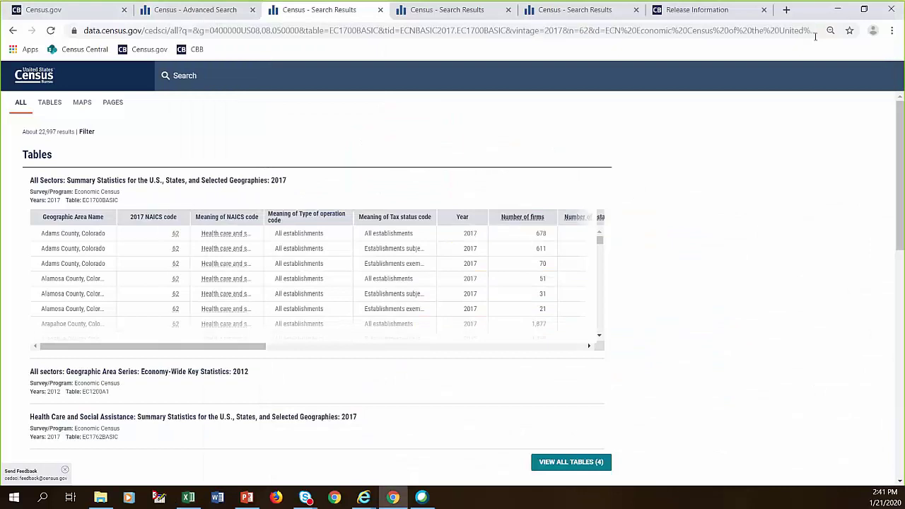
click(249, 504)
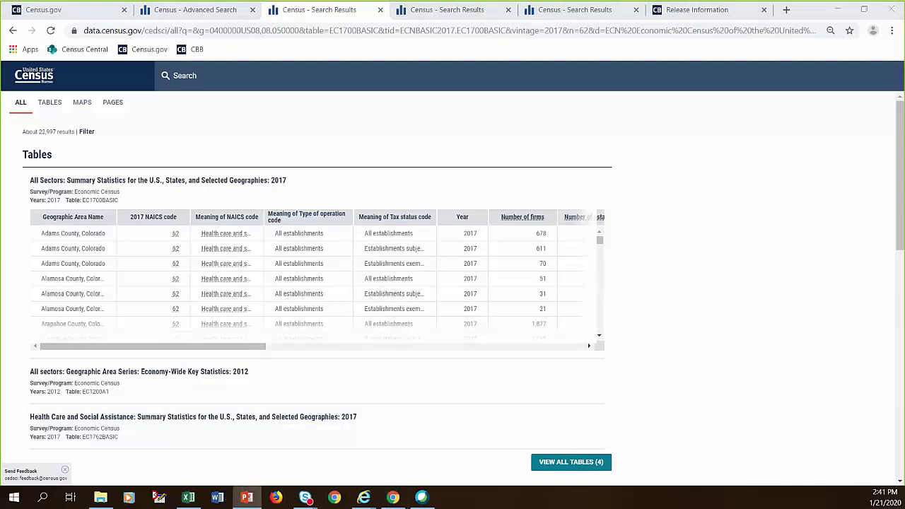
key(alt+Tab)
key(Right)
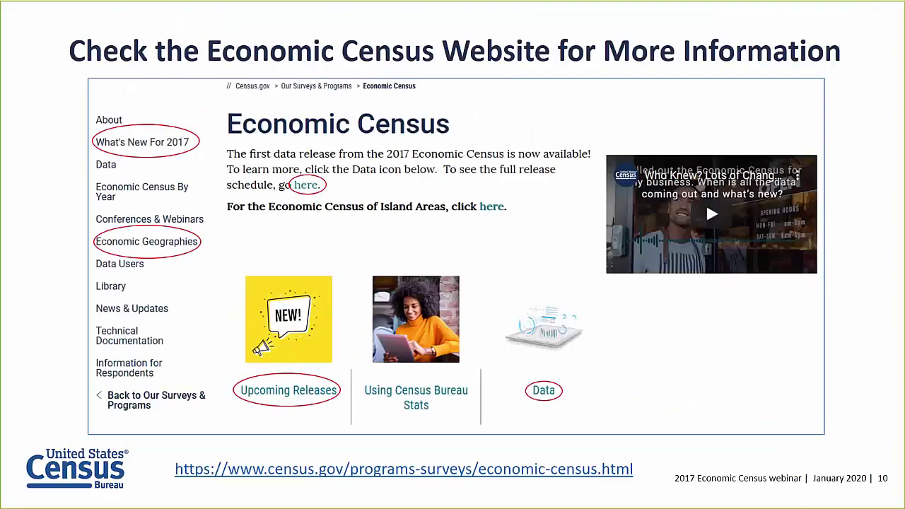